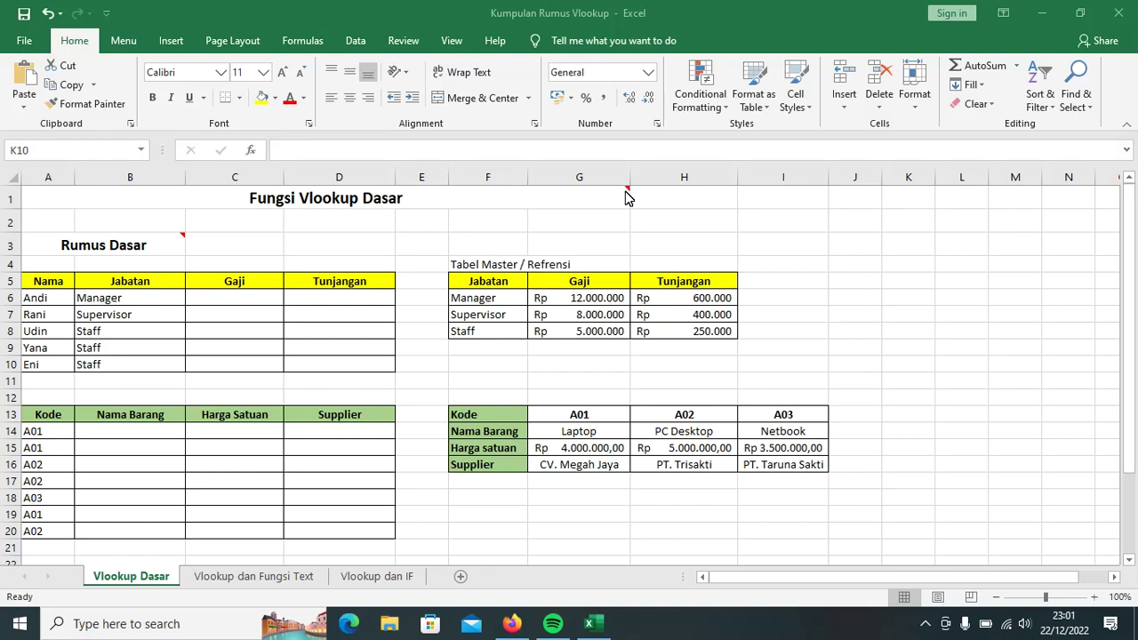
Read the notes attached to the sheet title and the Rumus Dasar heading.
mouse_move(622, 197)
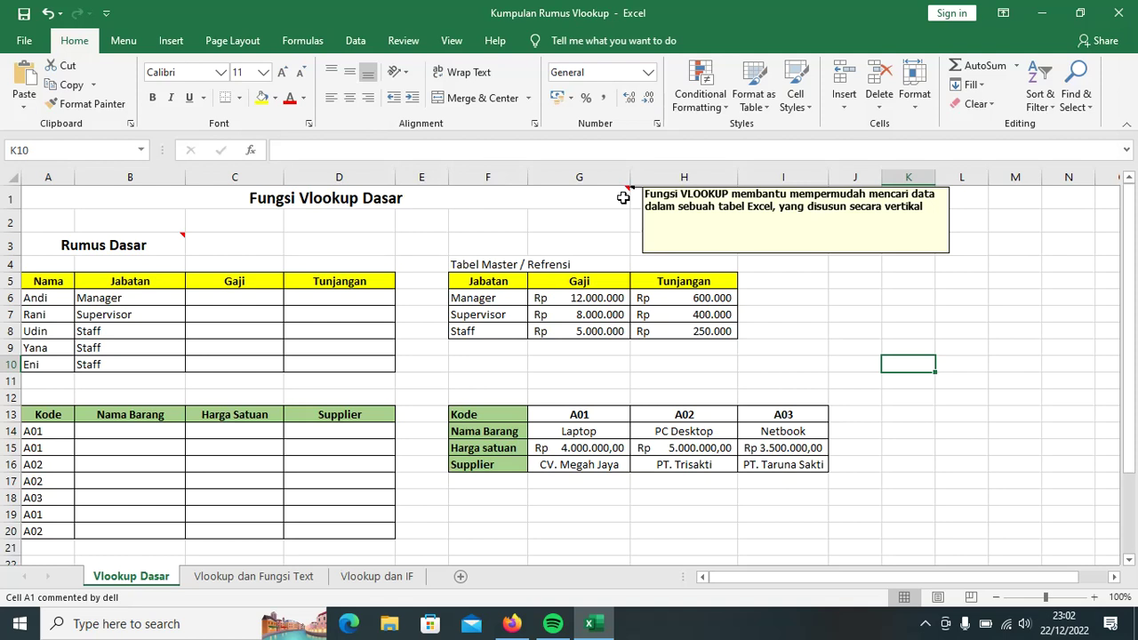
mouse_move(160, 247)
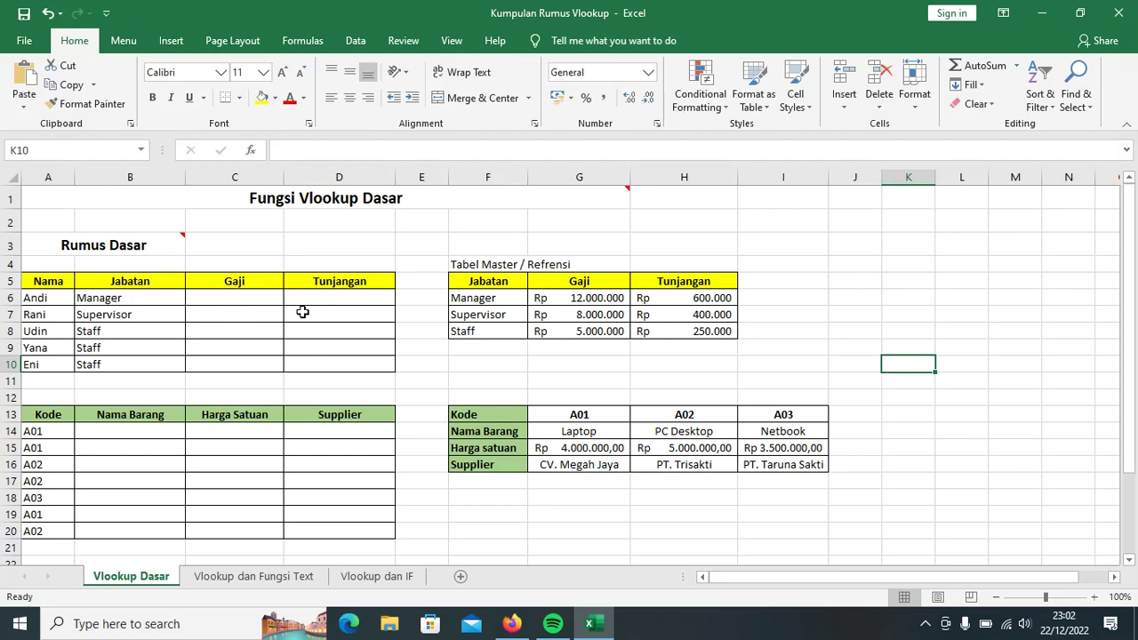
click(605, 302)
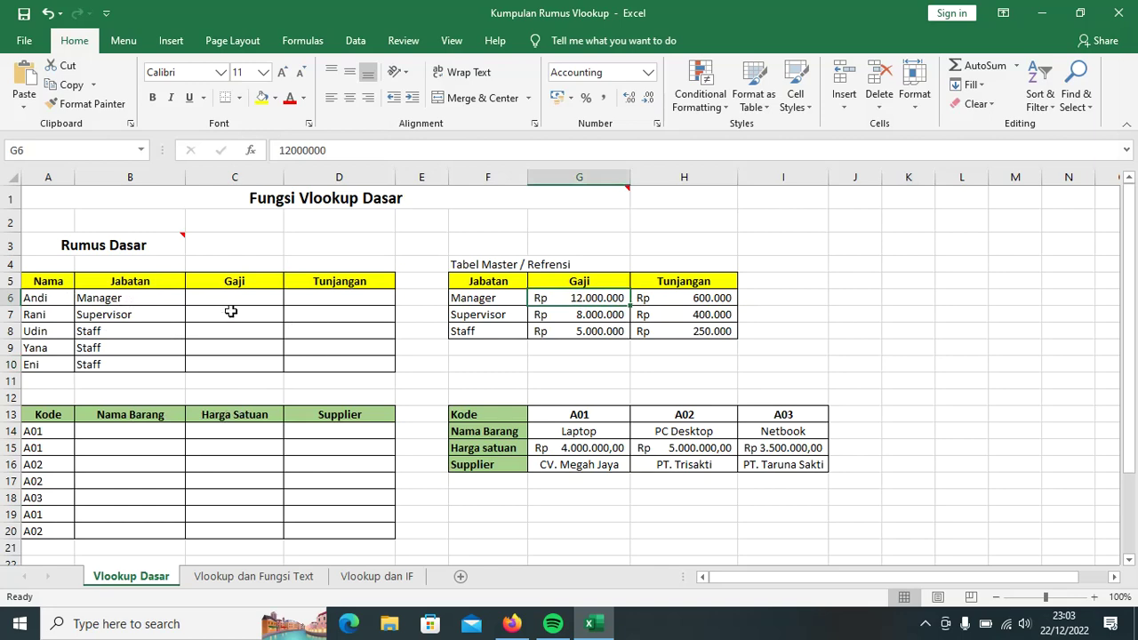
Start a VLOOKUP formula in Gaji cell C6 with B6 as lookup value and master table F5:H8 as the table array.
click(1095, 598)
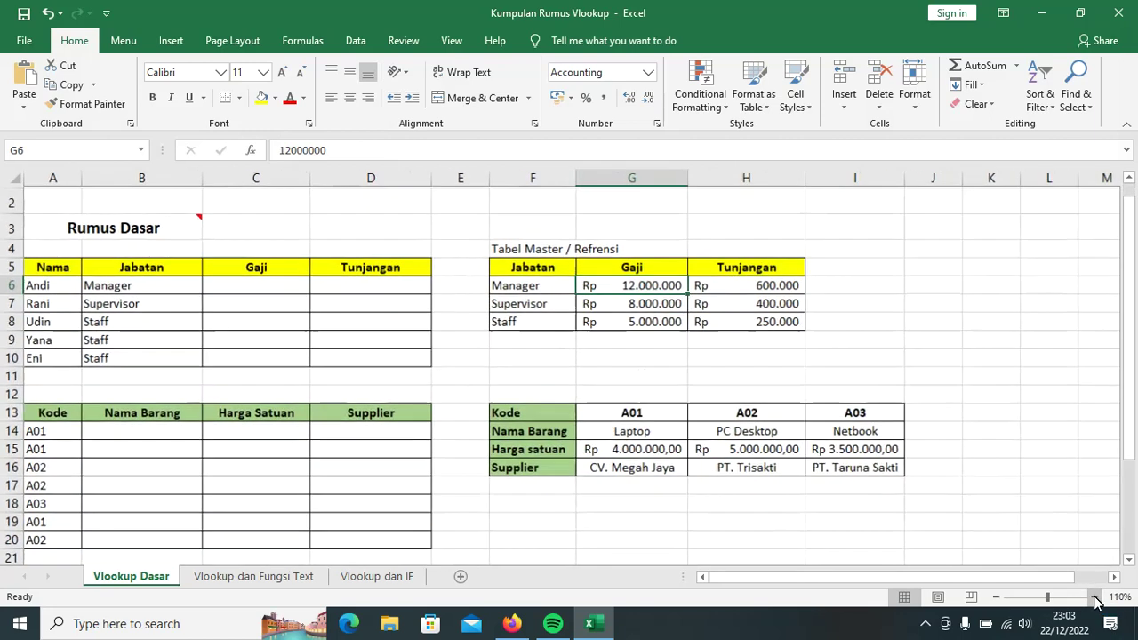
click(1095, 597)
click(1095, 598)
scroll(413, 367, up, 1)
click(317, 340)
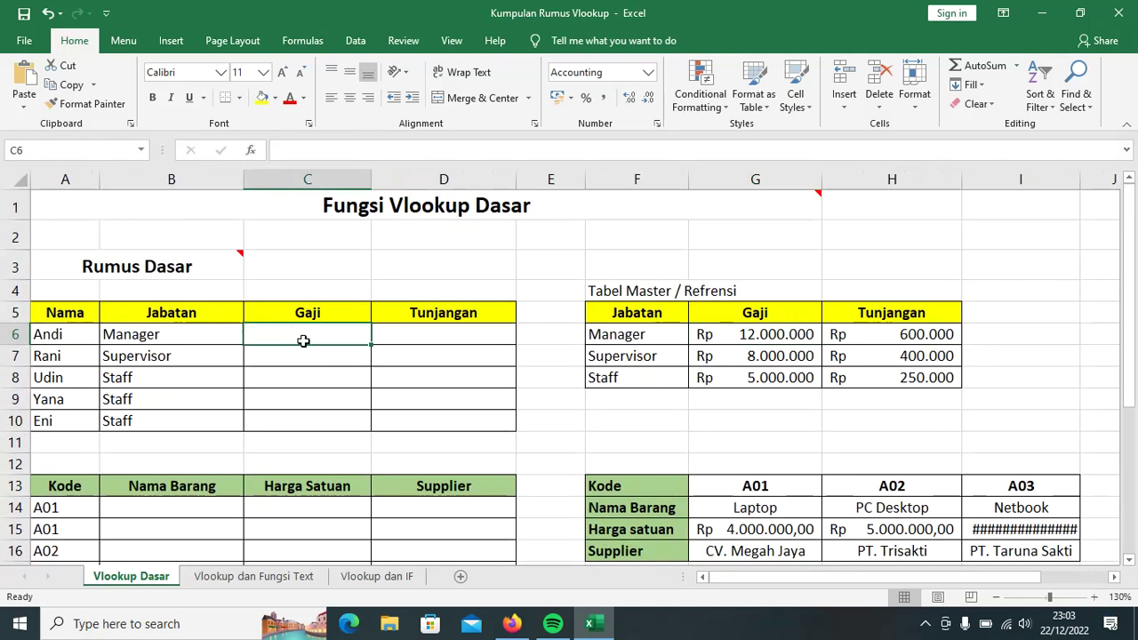
text(=vlo)
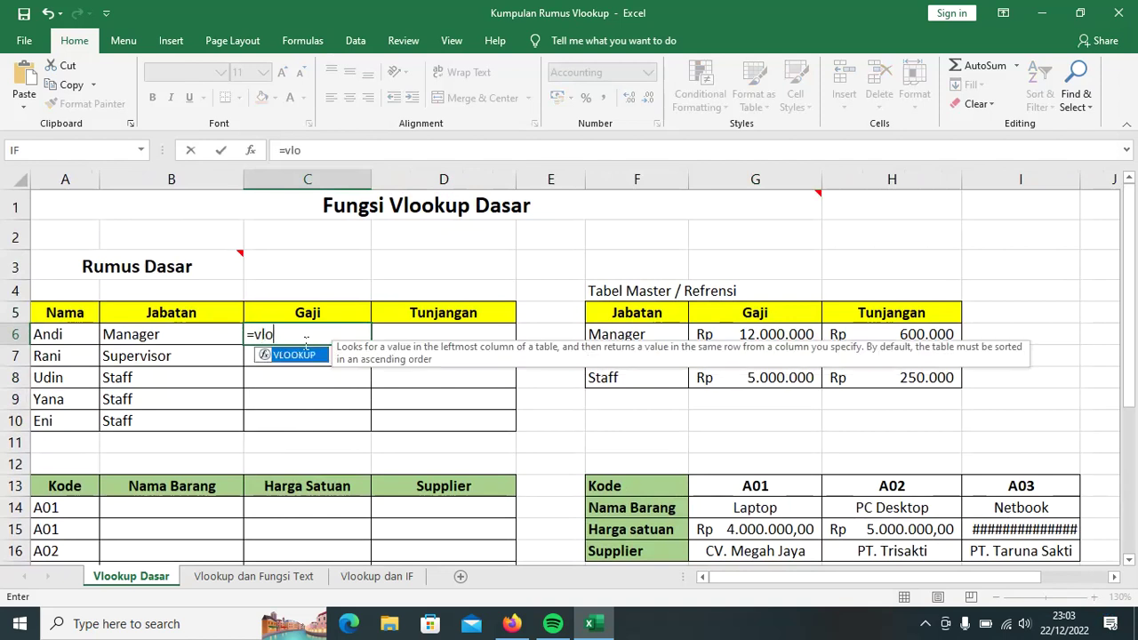
key(Tab)
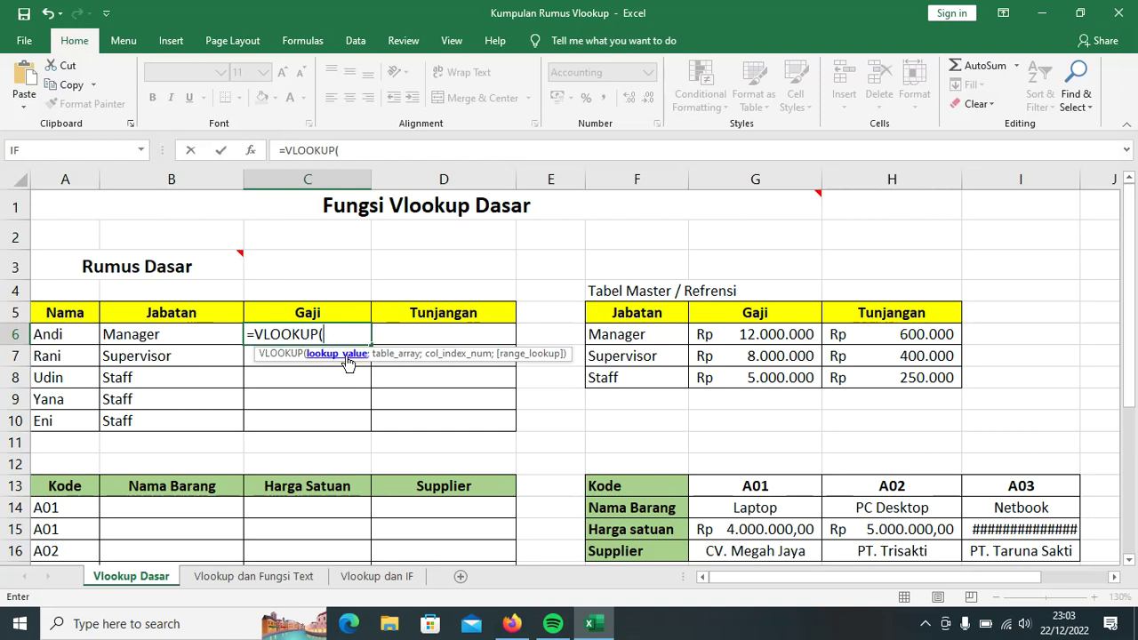
click(166, 337)
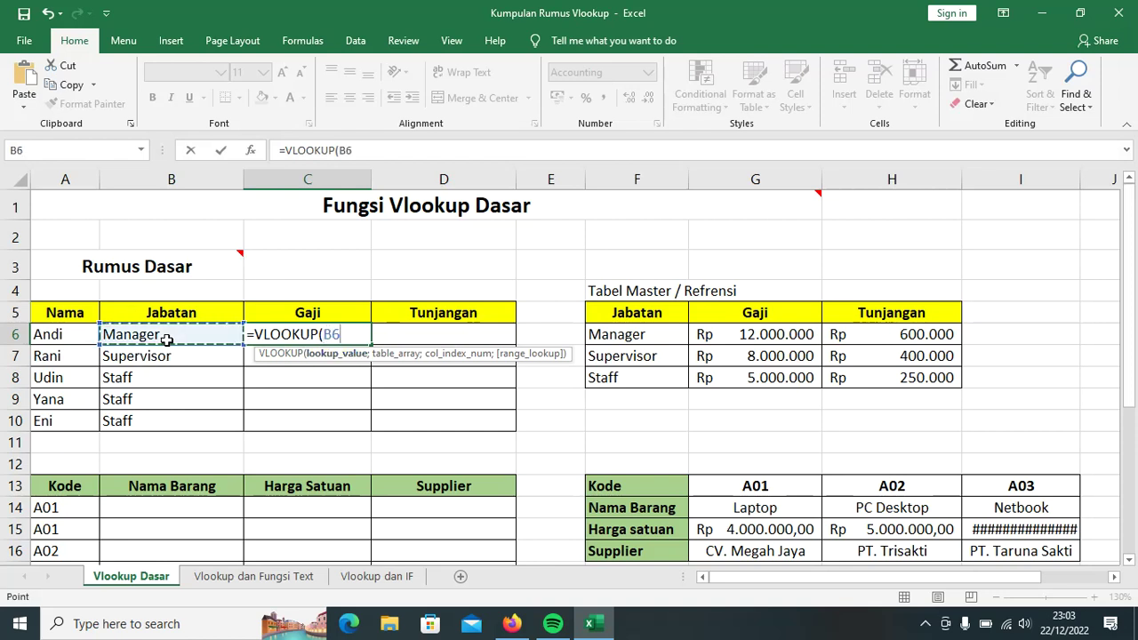
text(;)
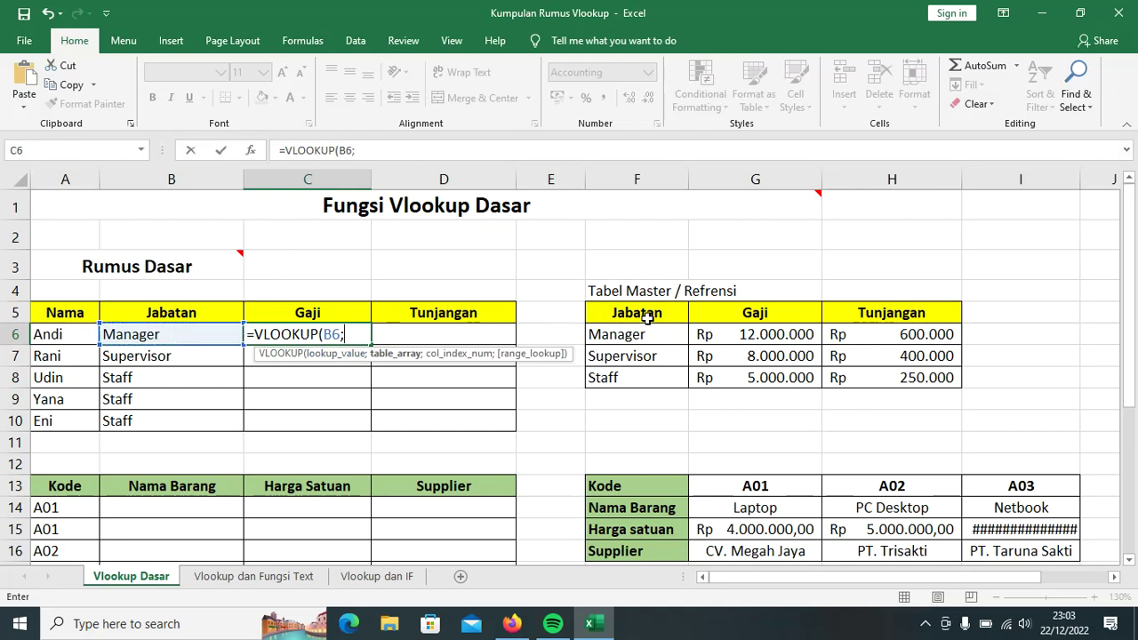
drag(646, 319, 920, 383)
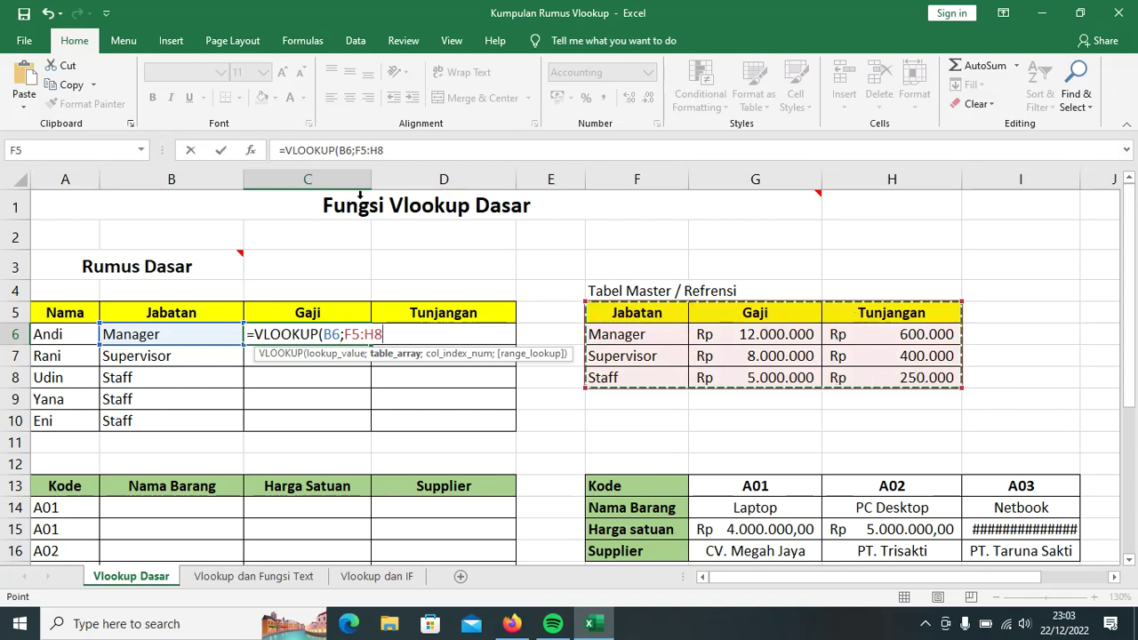
Make the table range in the C6 formula absolute, as $F$5:$H$8.
click(387, 159)
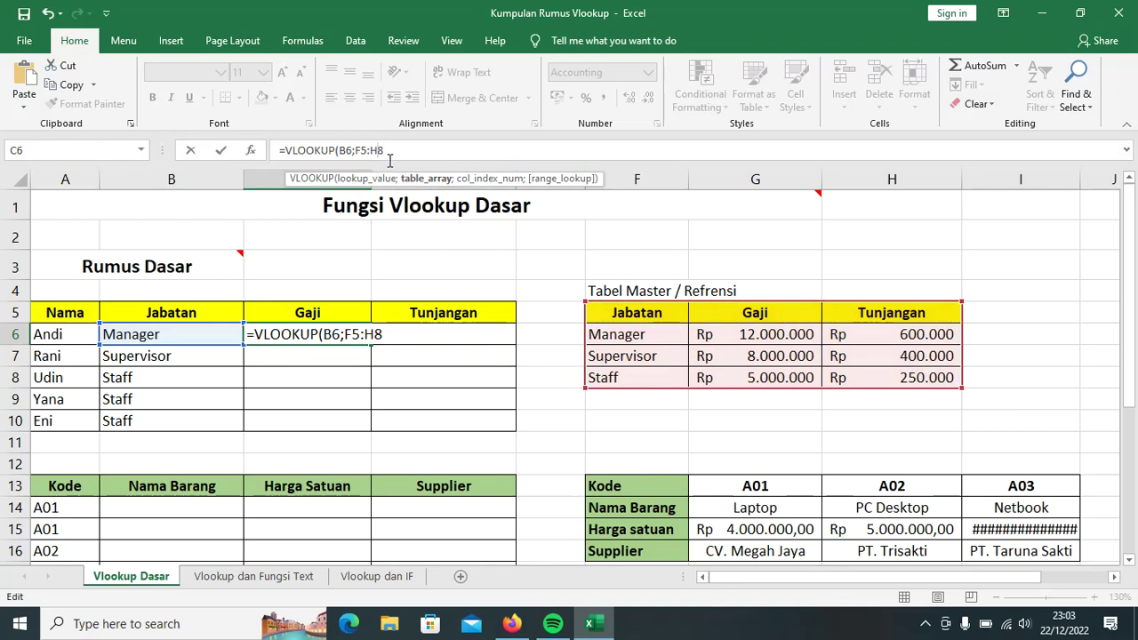
text($5:$H$)
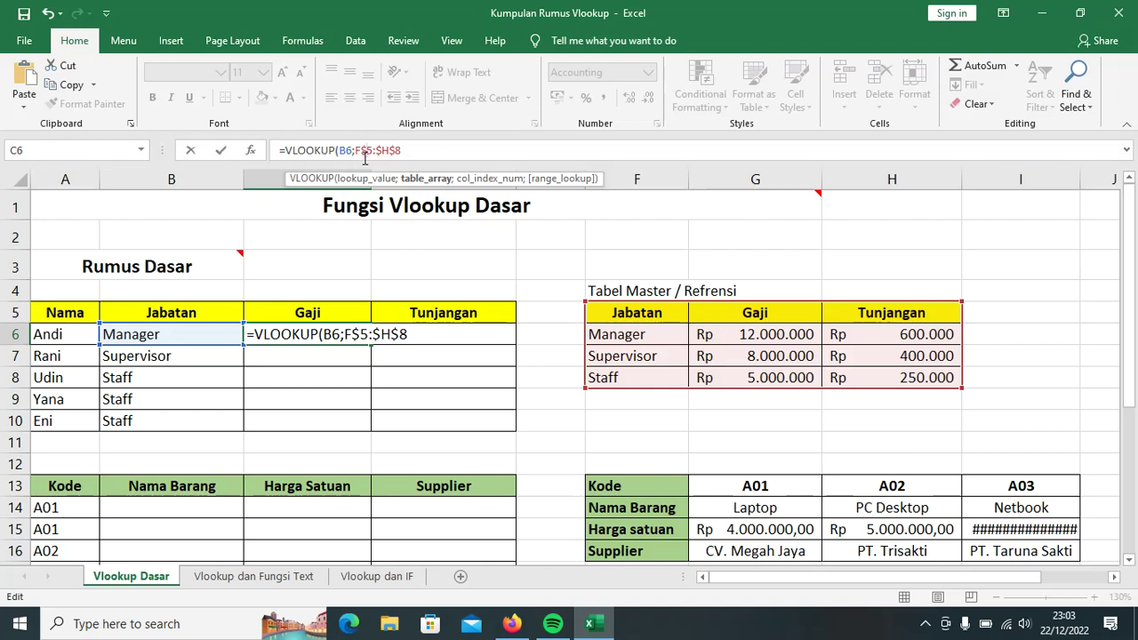
key(Left)
key(Left)
text($)
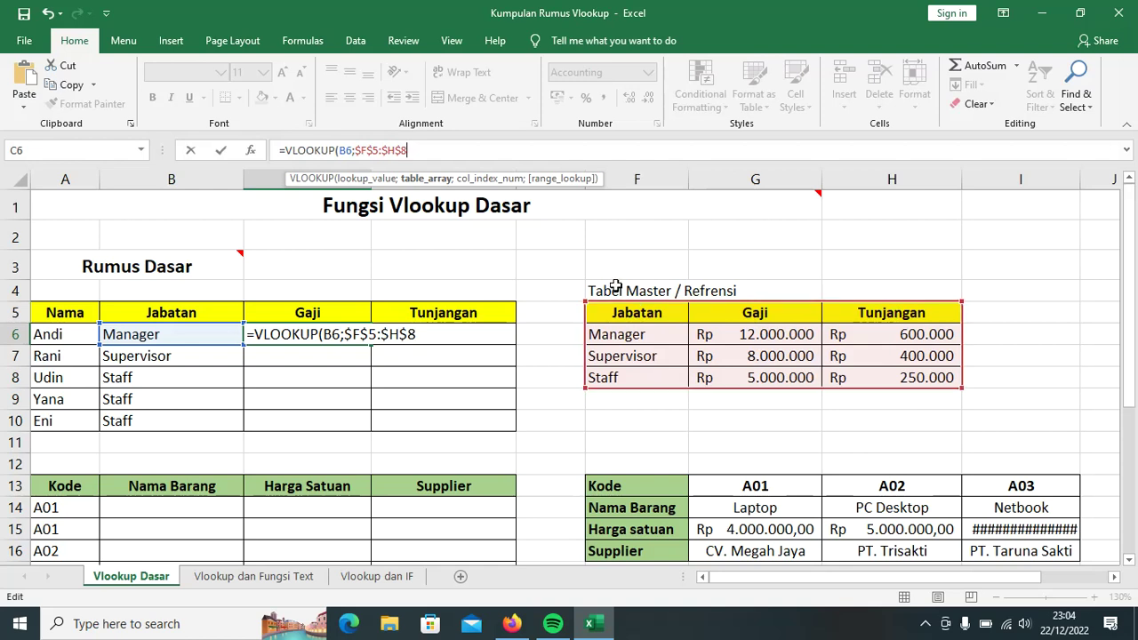
Complete the C6 formula with column index 2 and range lookup 0, giving =VLOOKUP(B6;$F$5:$H$8;2;0).
text(;2;)
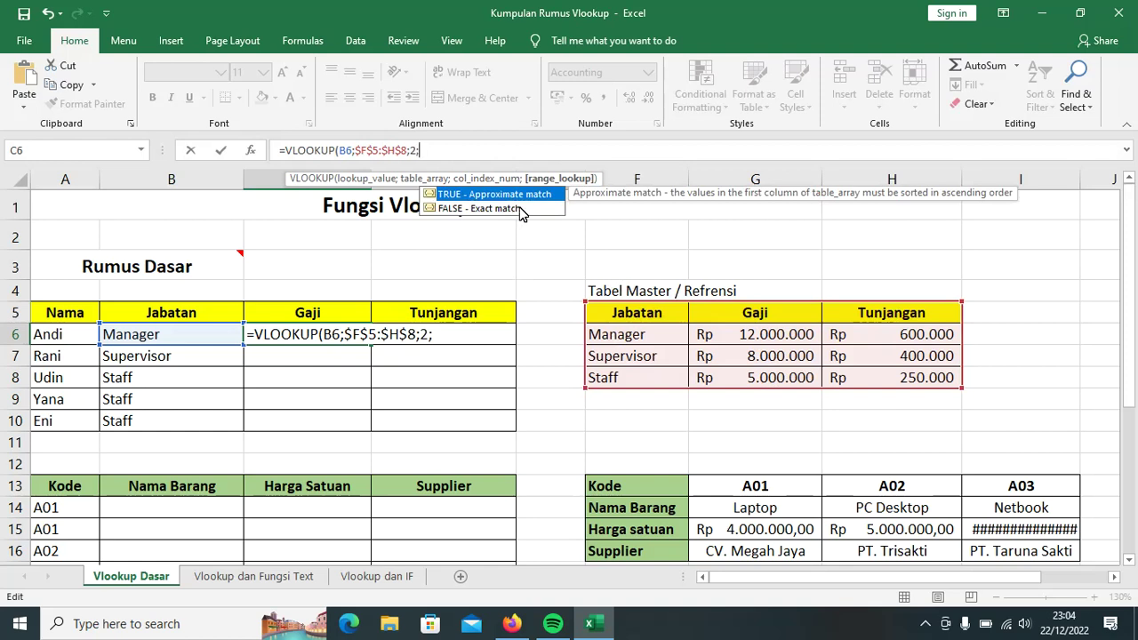
text(0))
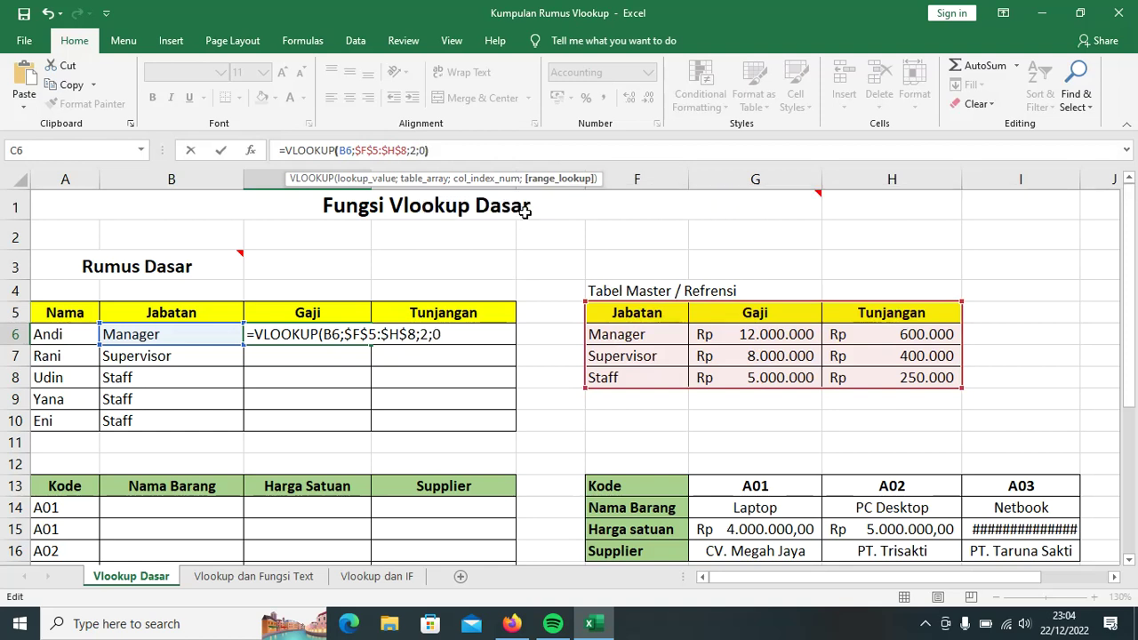
mouse_move(524, 210)
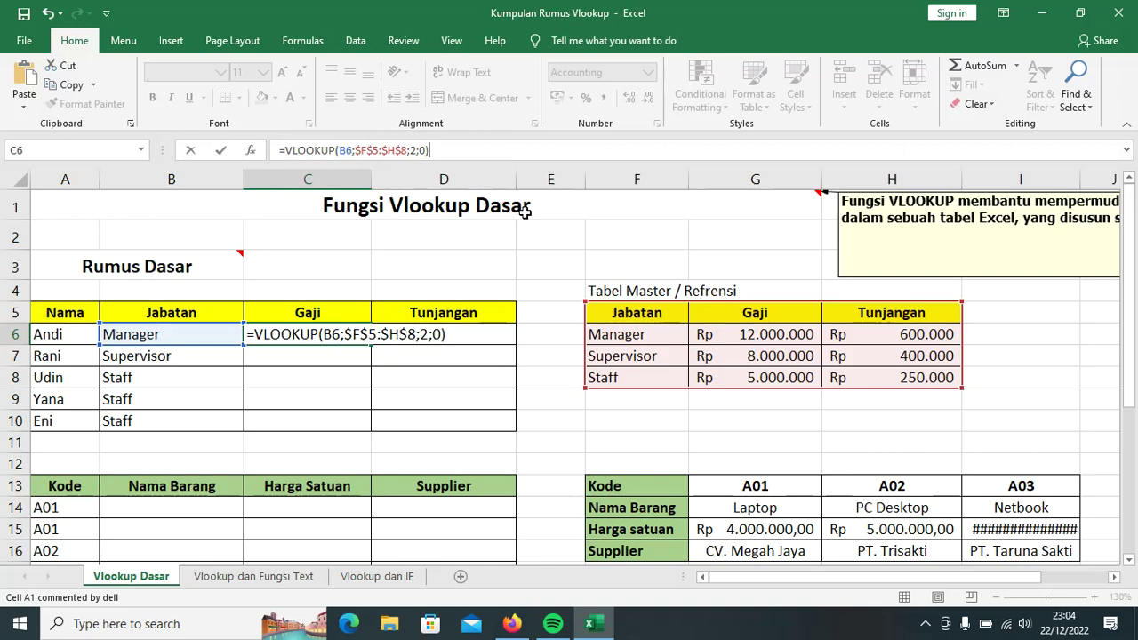
key(Return)
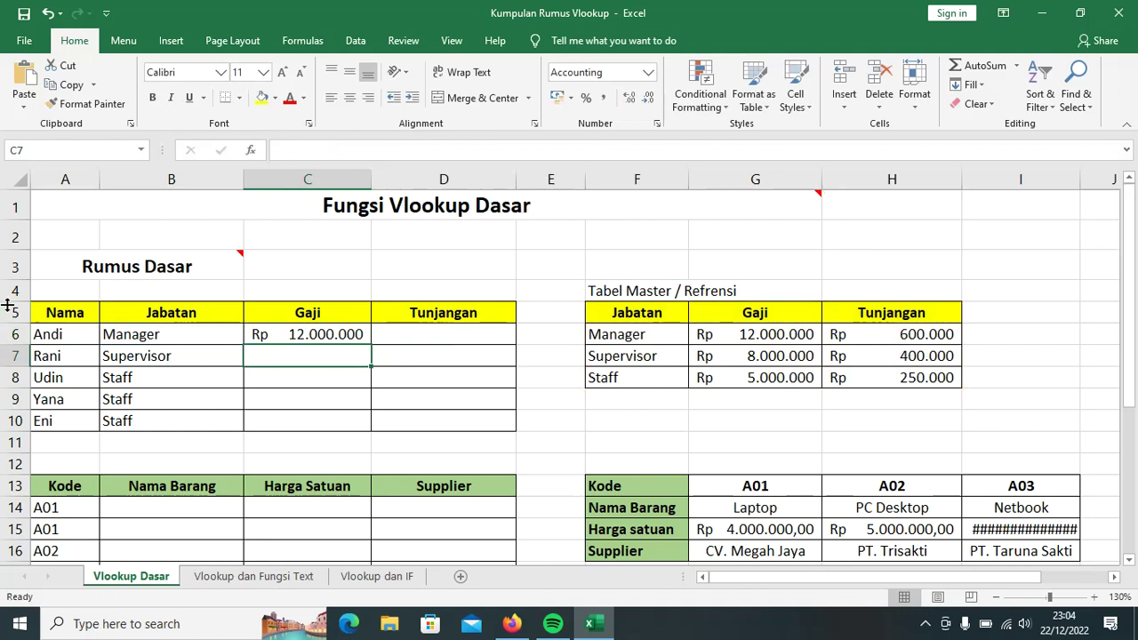
Fill the Gaji formula from C6 down to C10 and check the copied formulas against the Jabatan entries.
click(309, 339)
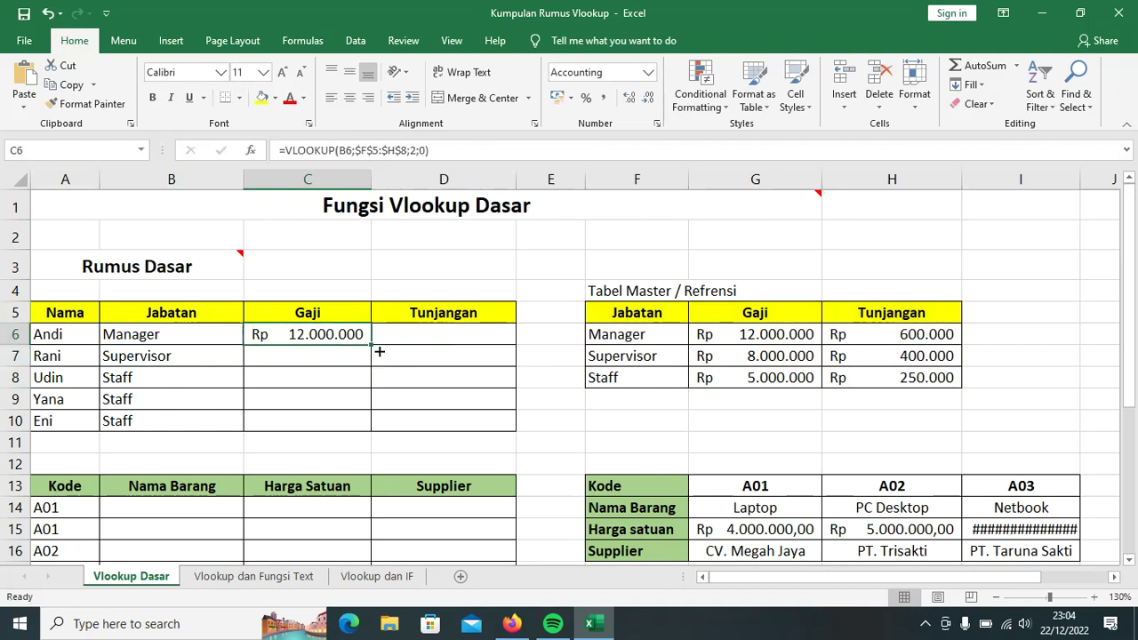
drag(373, 346, 376, 445)
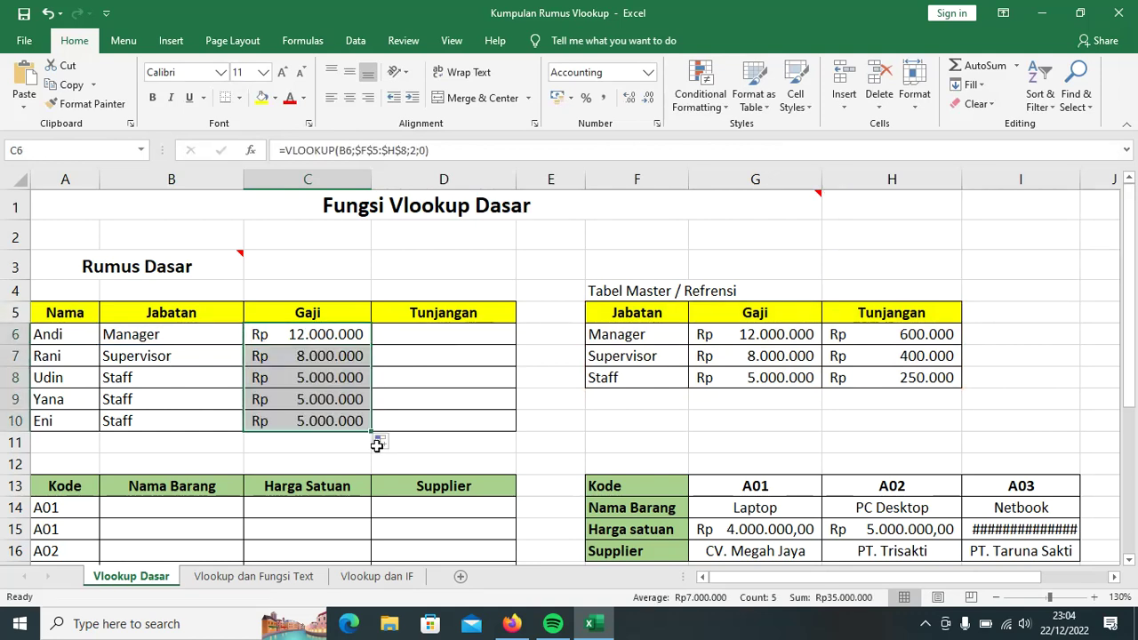
click(327, 378)
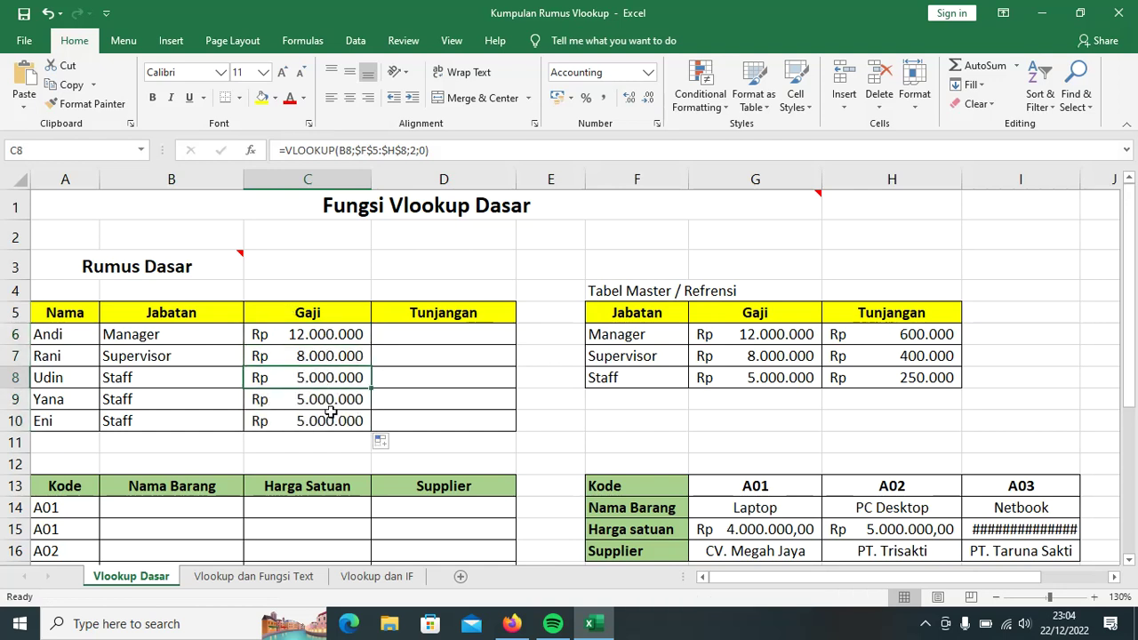
click(49, 357)
click(162, 361)
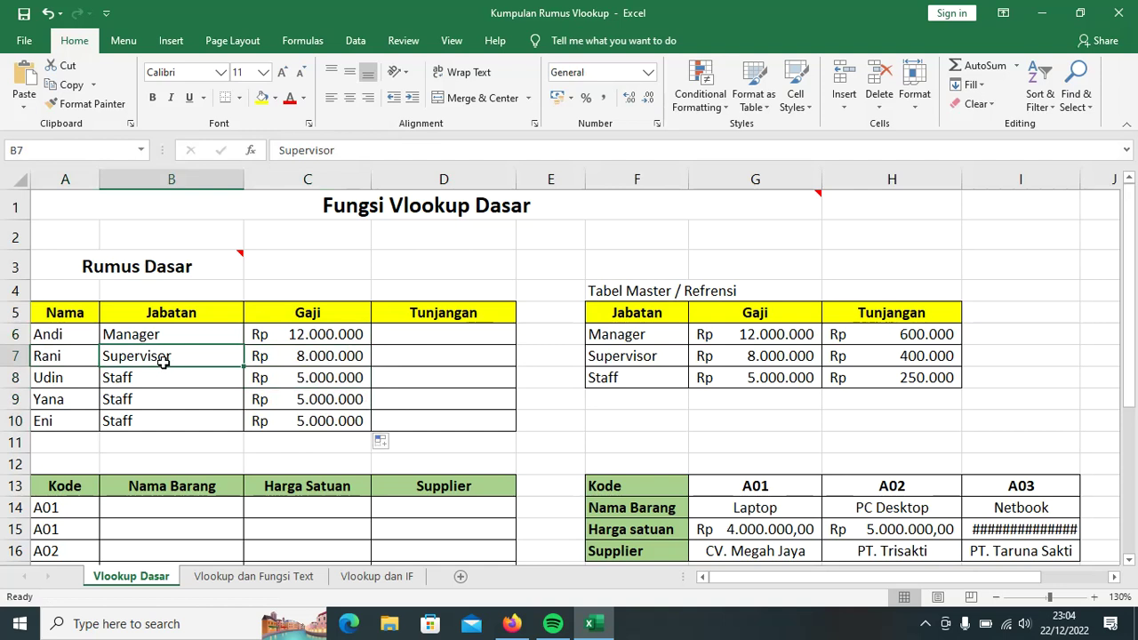
click(338, 369)
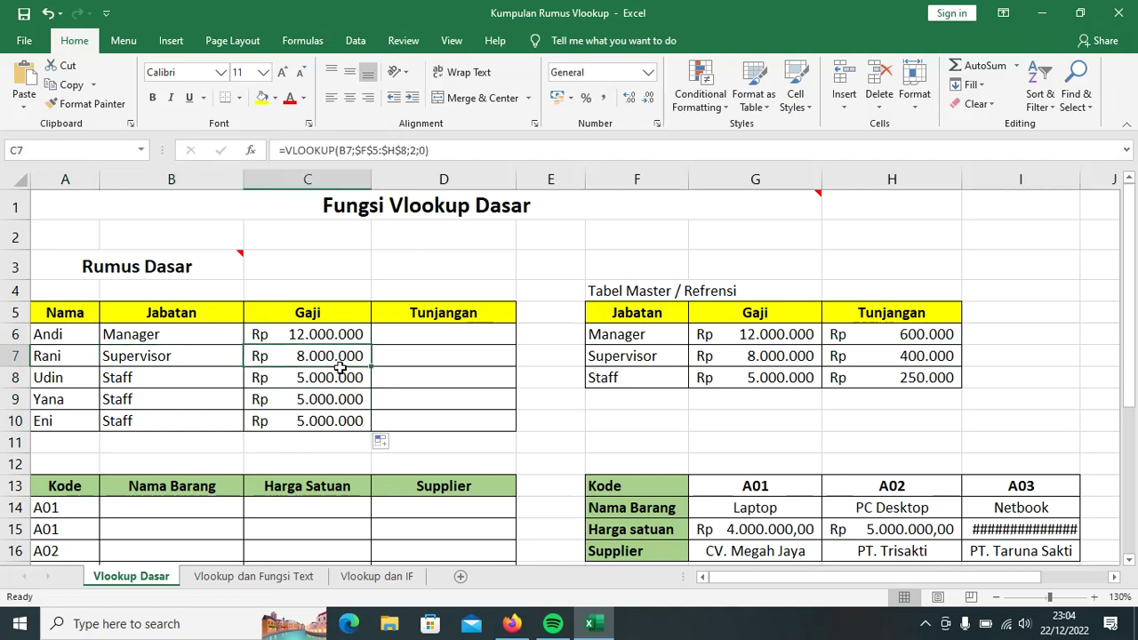
Set the Supervisor's Gaji in the master table to 9000000 and check the linked salary in C7.
click(789, 363)
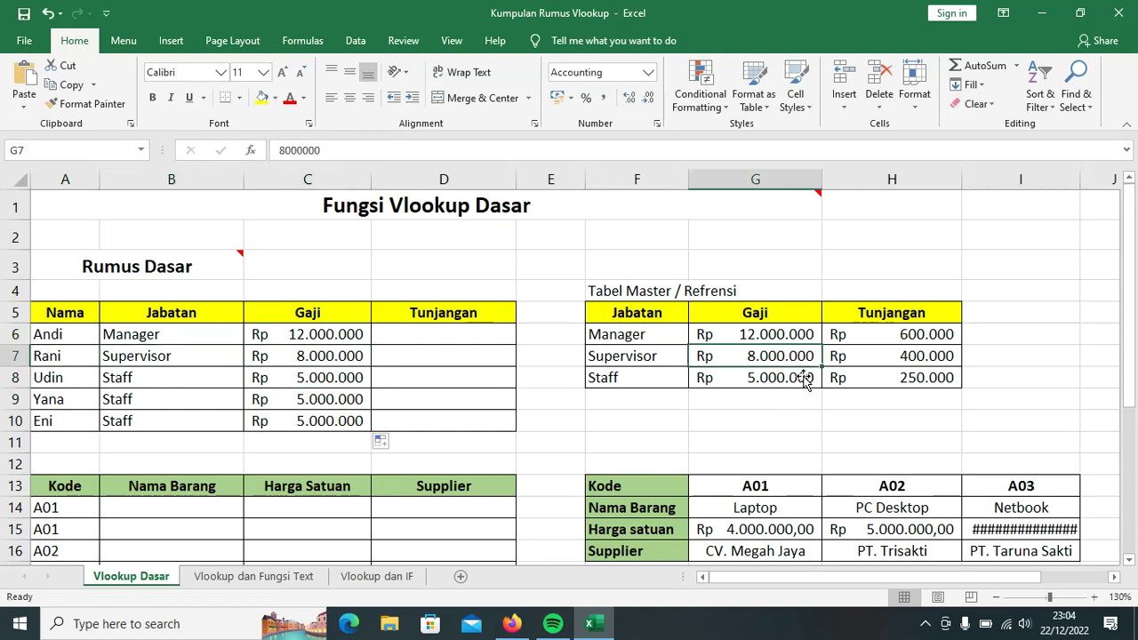
click(293, 155)
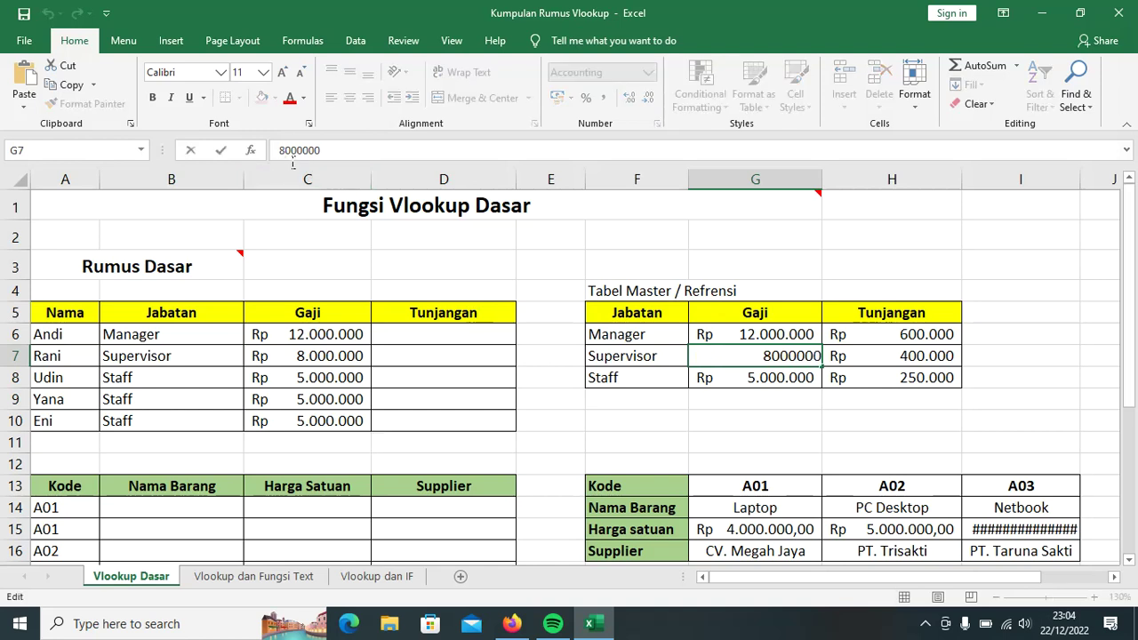
key(BackSpace)
text(9)
key(Return)
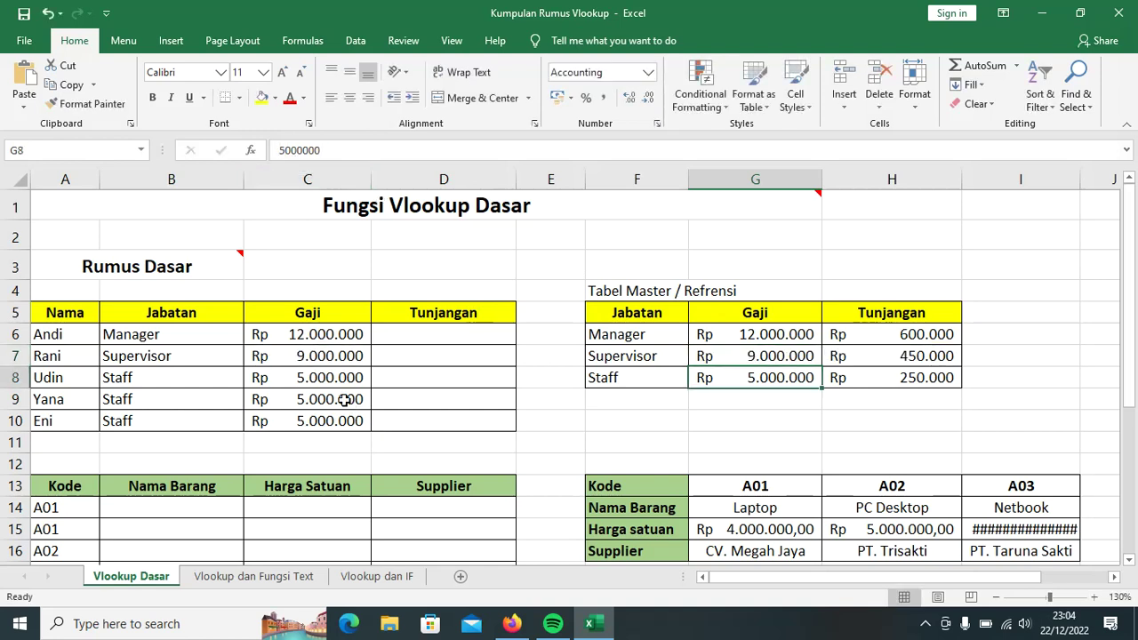
click(331, 363)
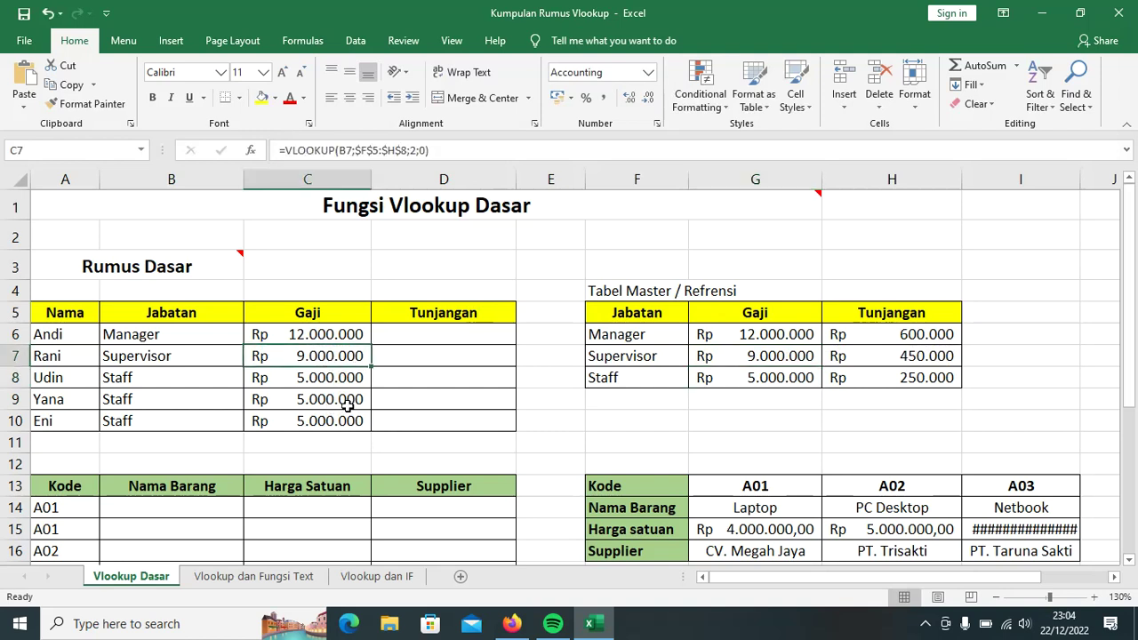
Set the Staff Gaji in the master table to 6000000.
click(814, 391)
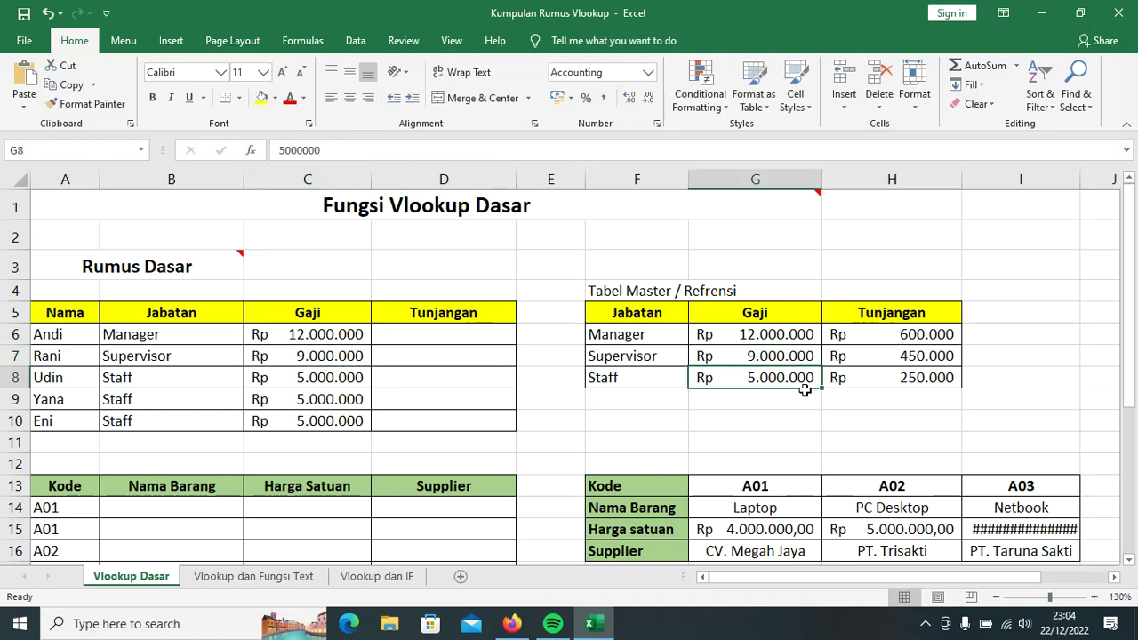
click(286, 150)
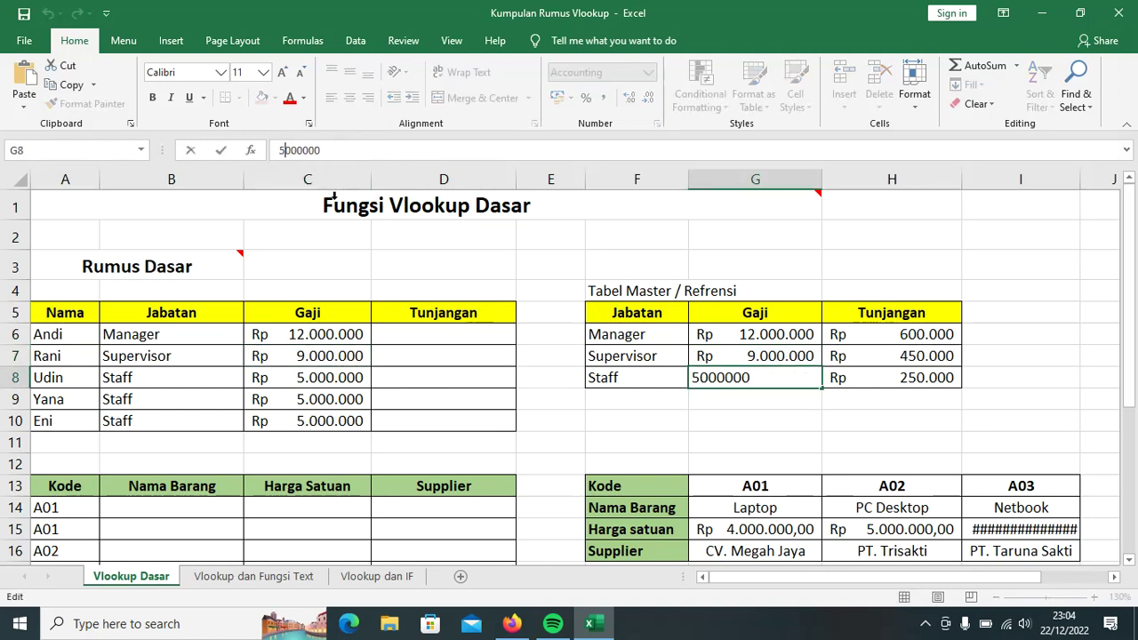
key(BackSpace)
text(6)
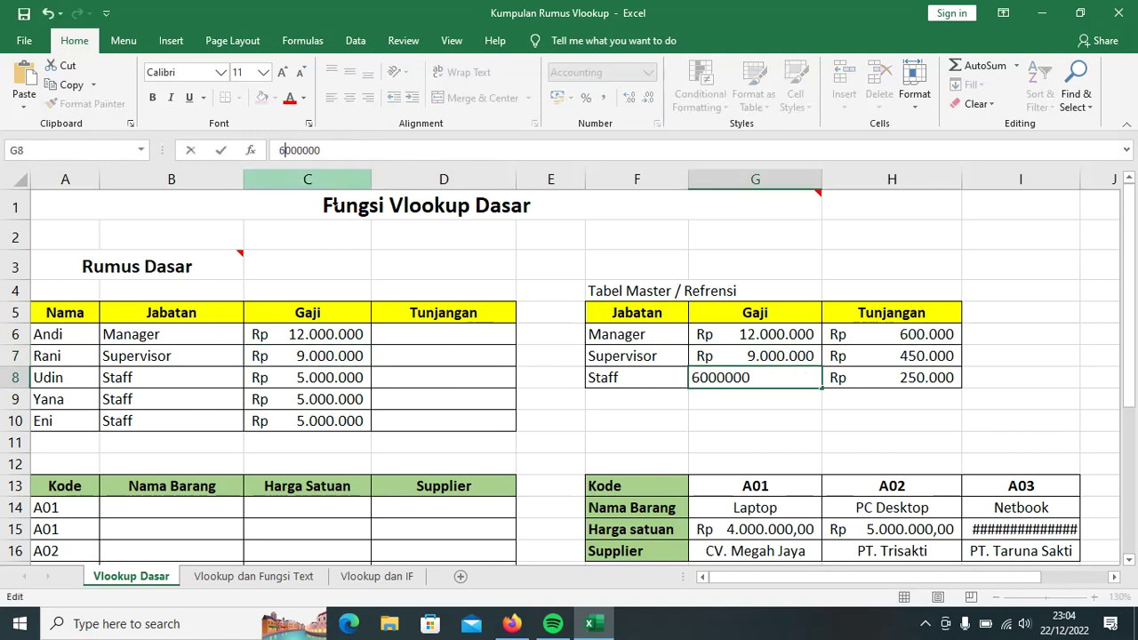
key(Return)
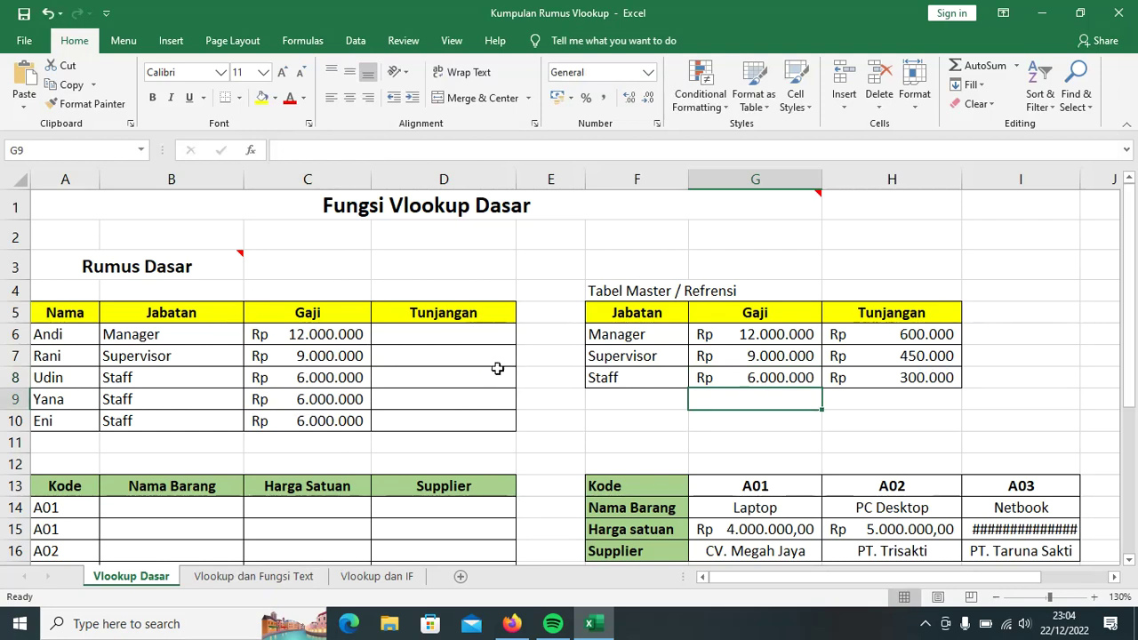
Start a VLOOKUP formula in D6 with B6 as the lookup value and F5:H8 as the table array.
click(478, 336)
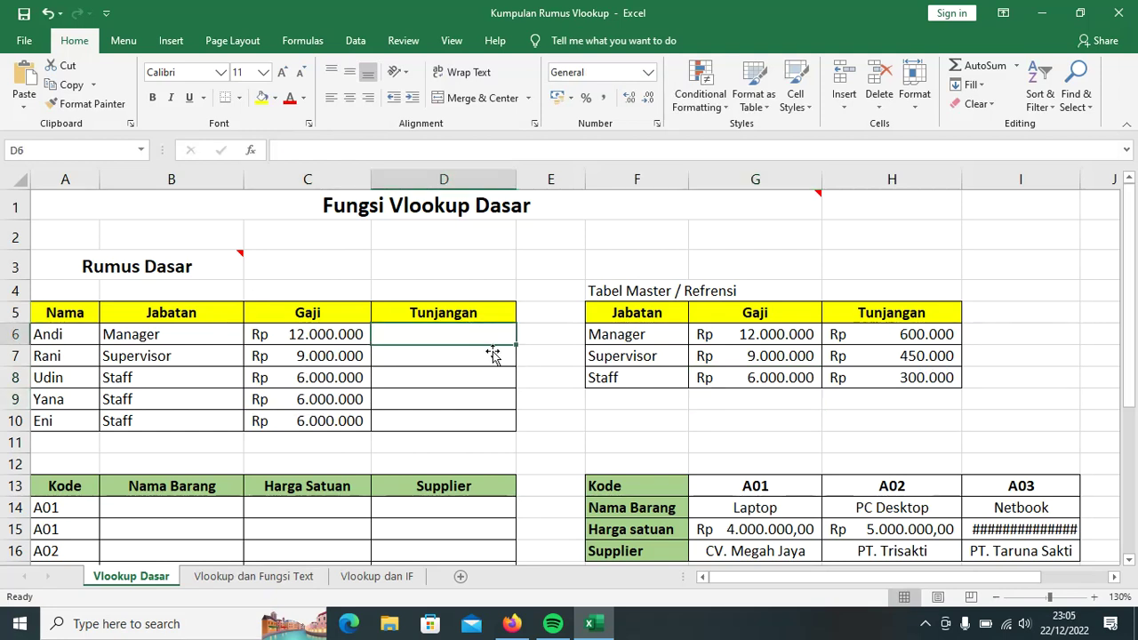
text(=vlo)
key(Tab)
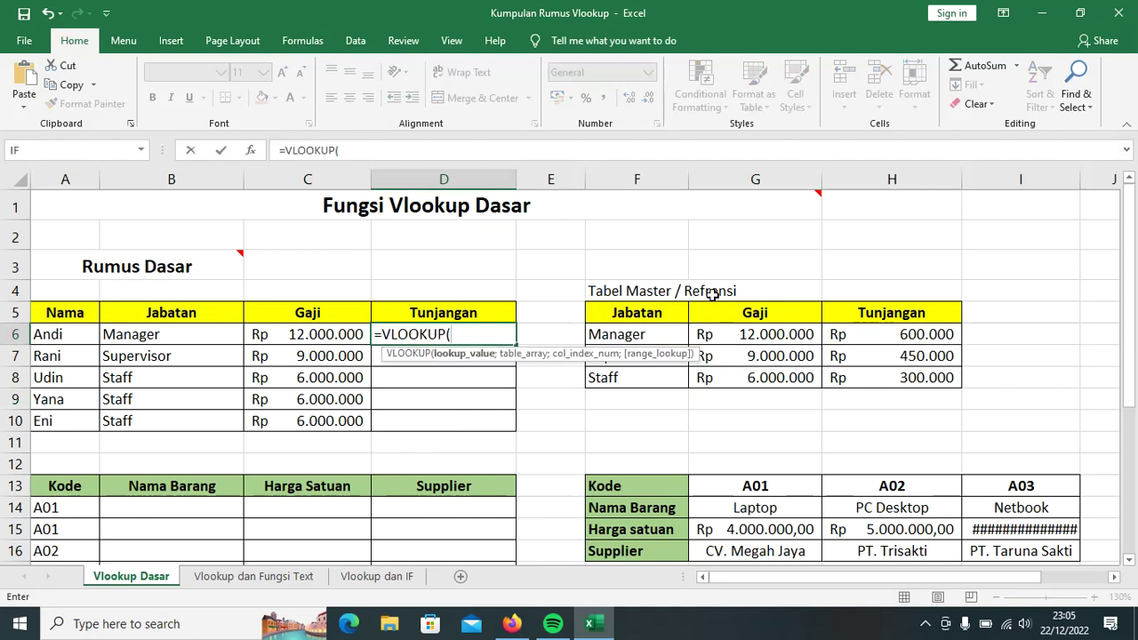
click(147, 336)
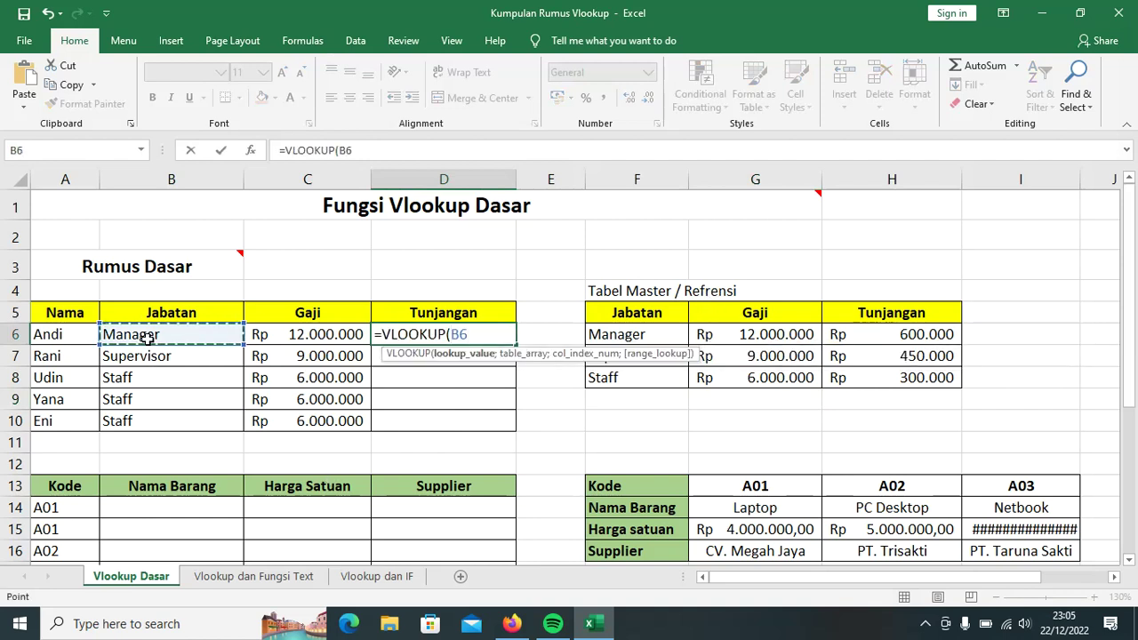
text(;)
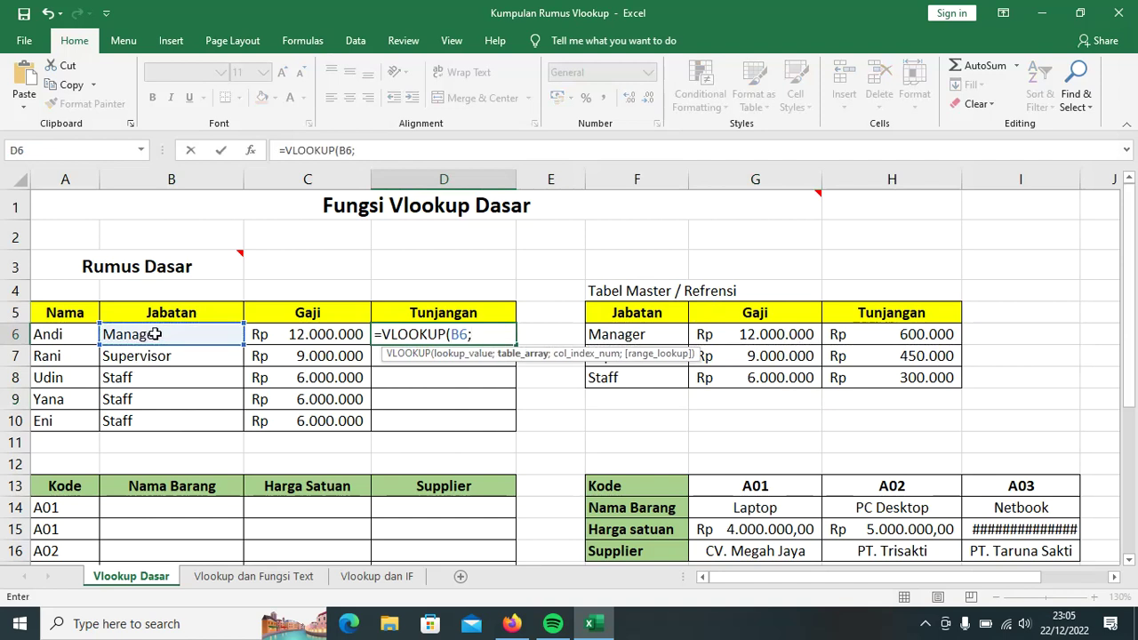
drag(758, 355, 907, 380)
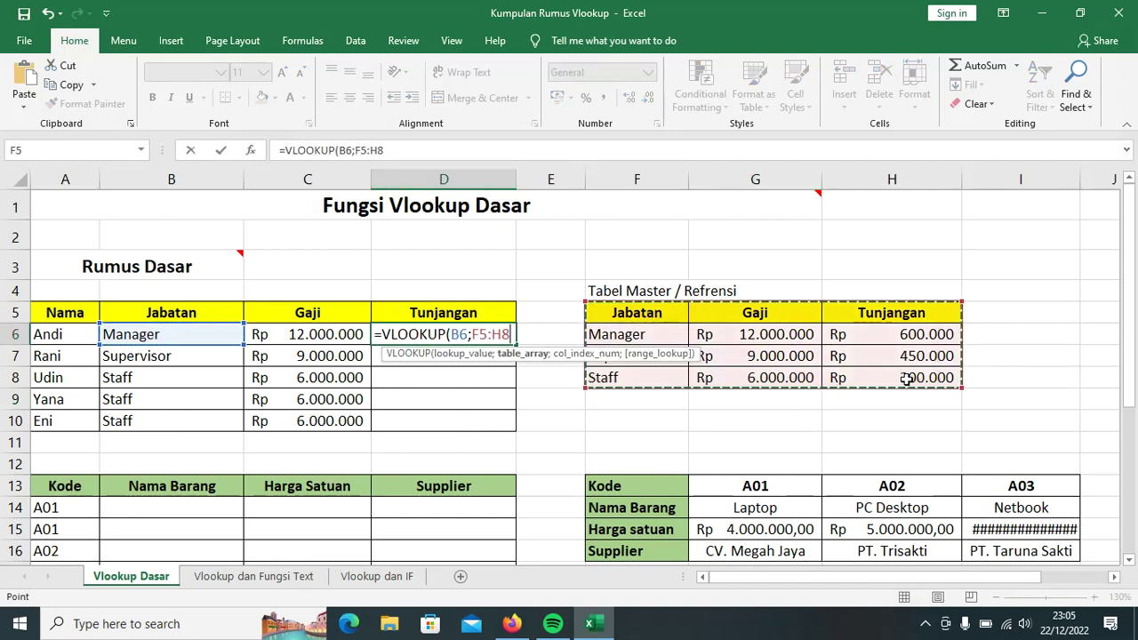
Make the table range in the D6 formula absolute as $F$5:$H$8.
click(388, 153)
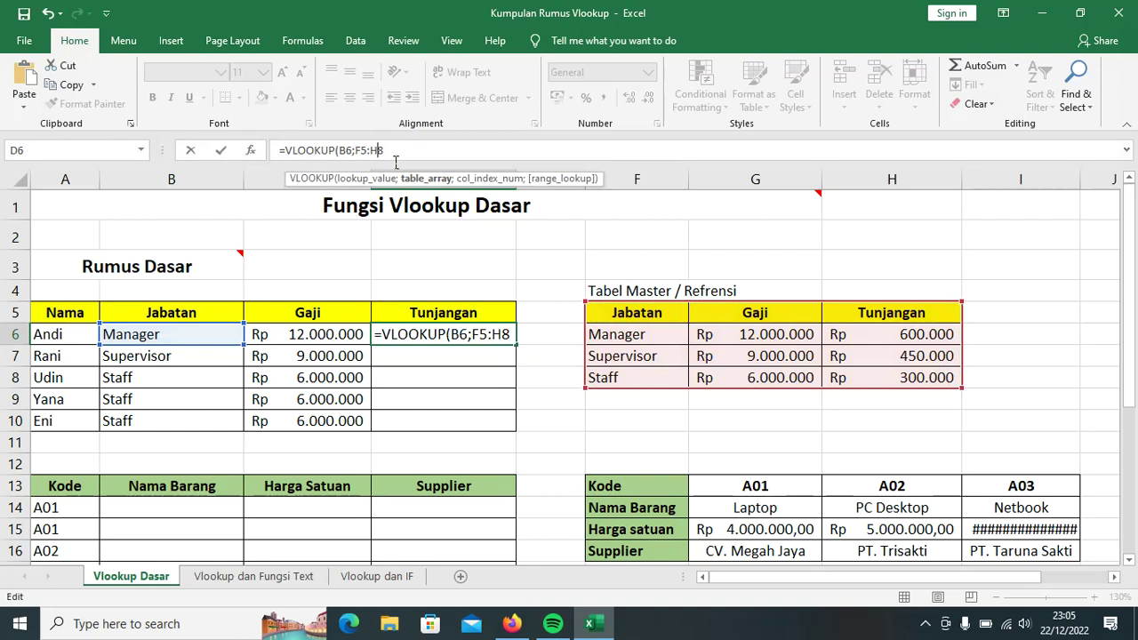
text($)
key(Left)
key(Left)
text($)
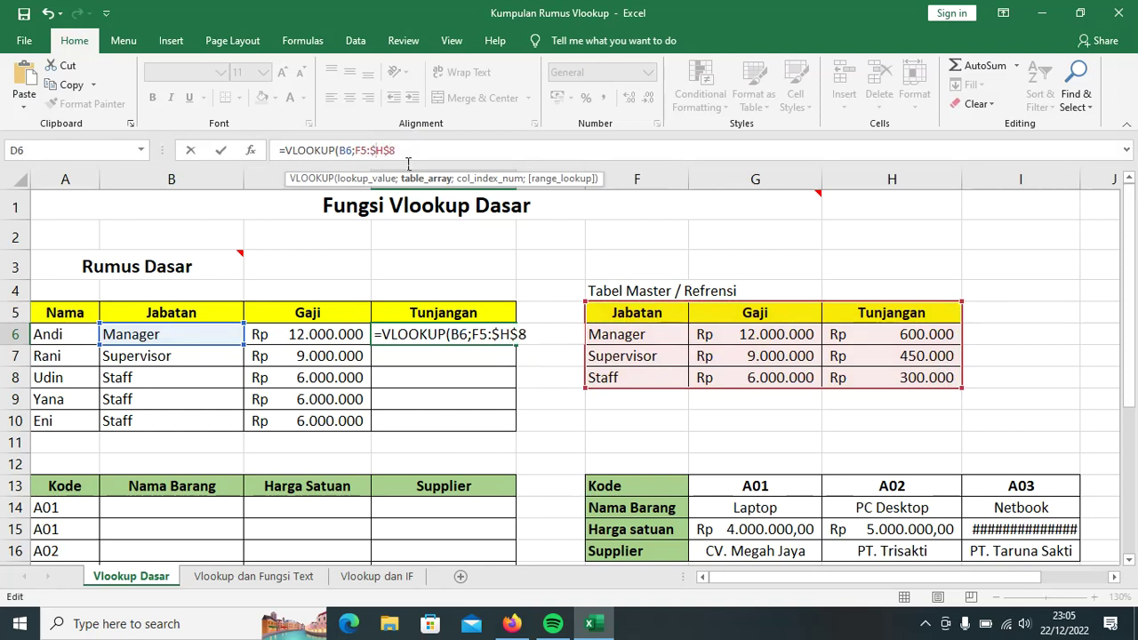
key(Left)
key(Left)
key(Left)
text($)
key(Left)
key(Left)
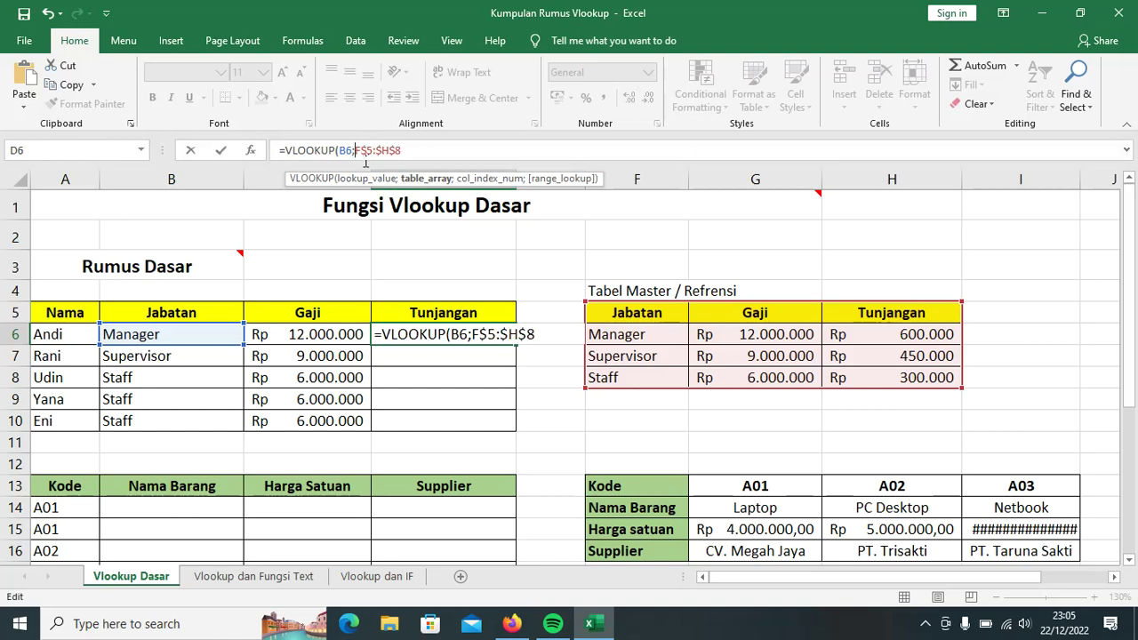
text($)
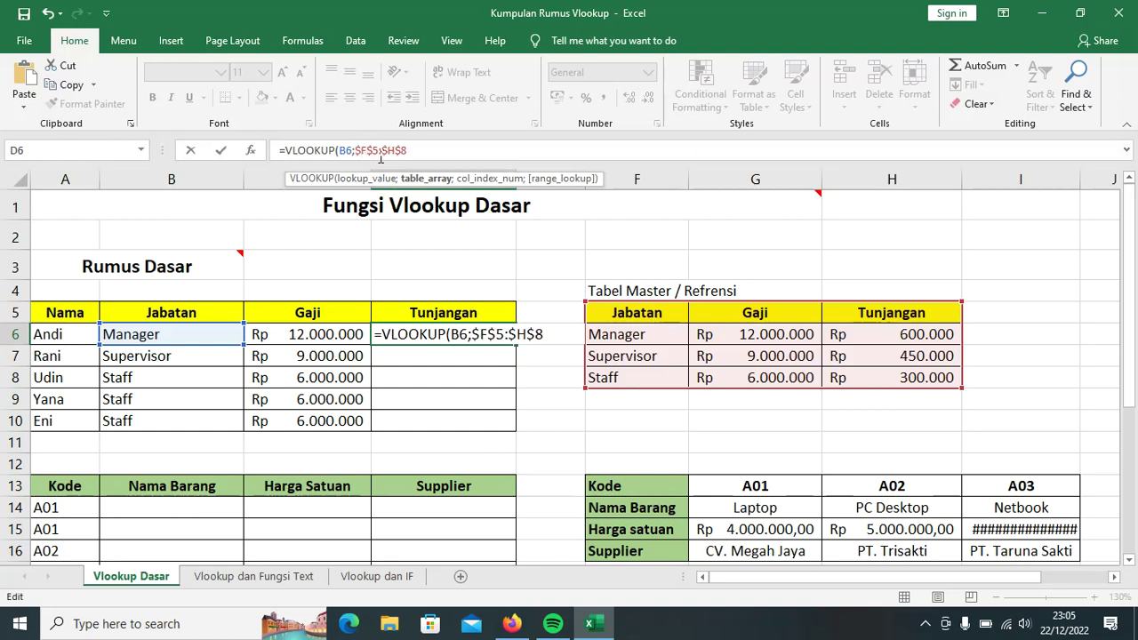
Complete the D6 formula with column index 3 and range lookup 0, giving =VLOOKUP(B6;$F$5:$H$8;3;0).
click(427, 157)
text(;)
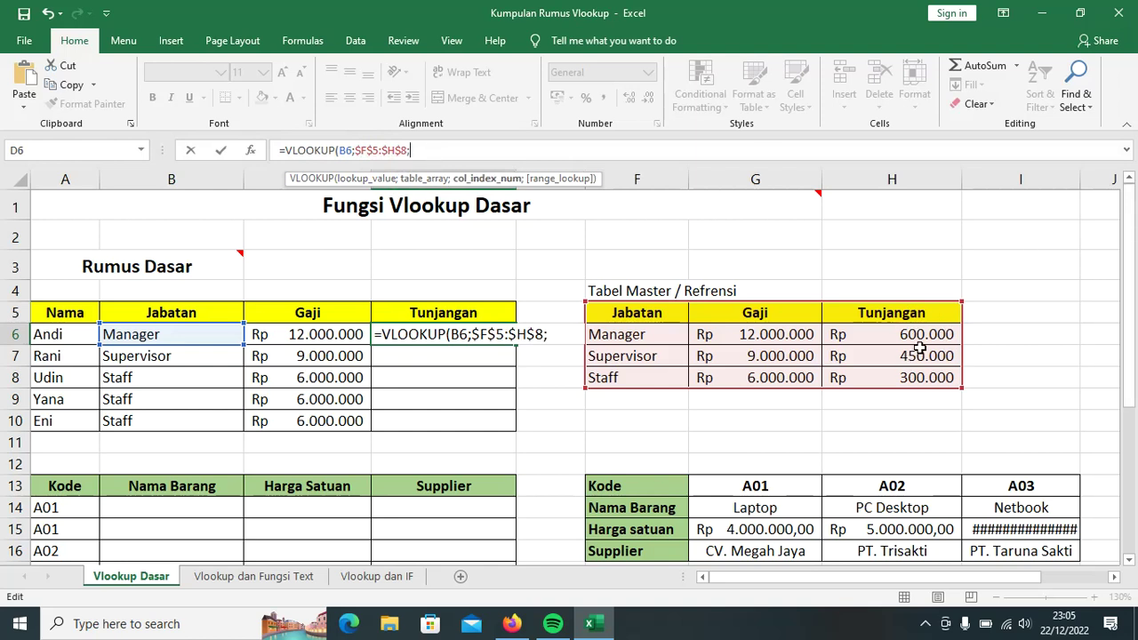
text(3;)
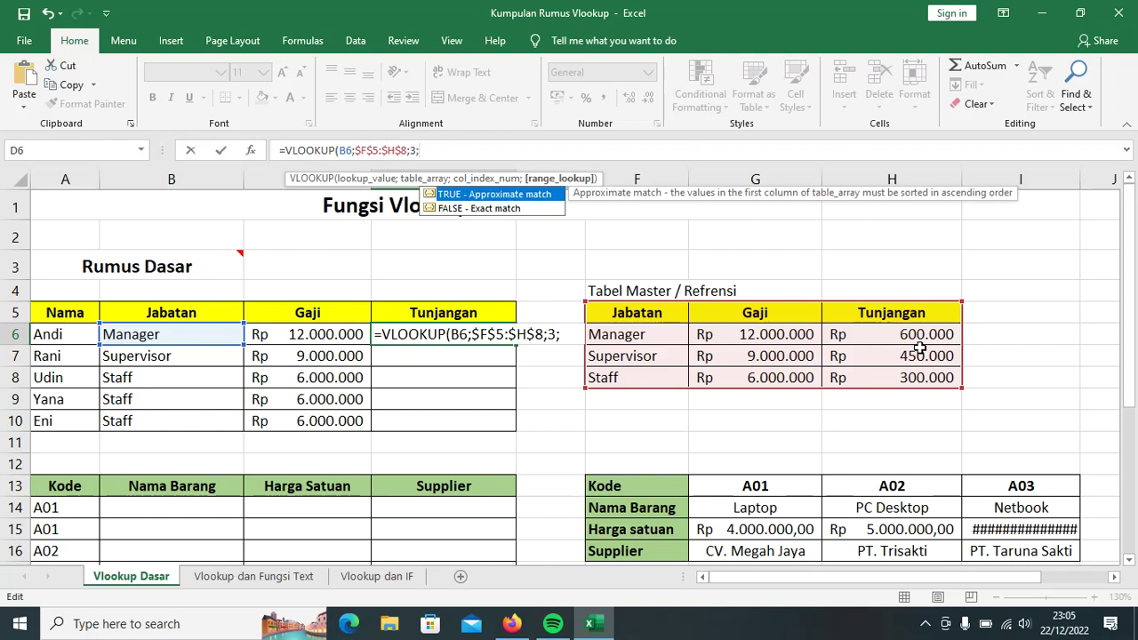
text(0))
key(Return)
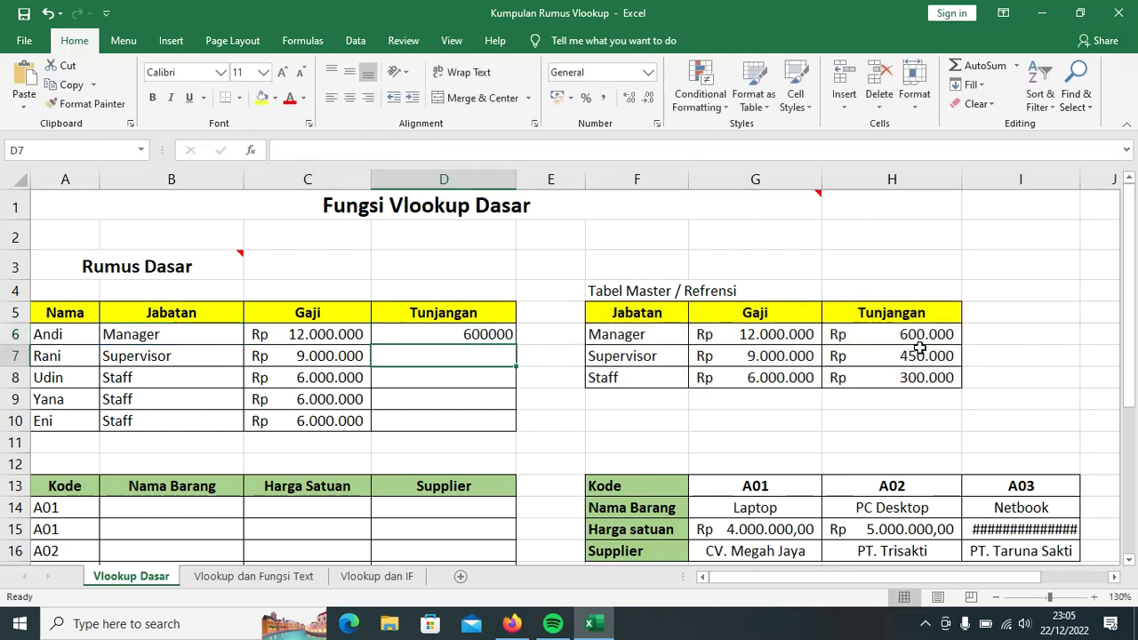
Fill the Tunjangan formula from D6 down to D10 and apply the Rp English (Indonesia) accounting format.
click(442, 342)
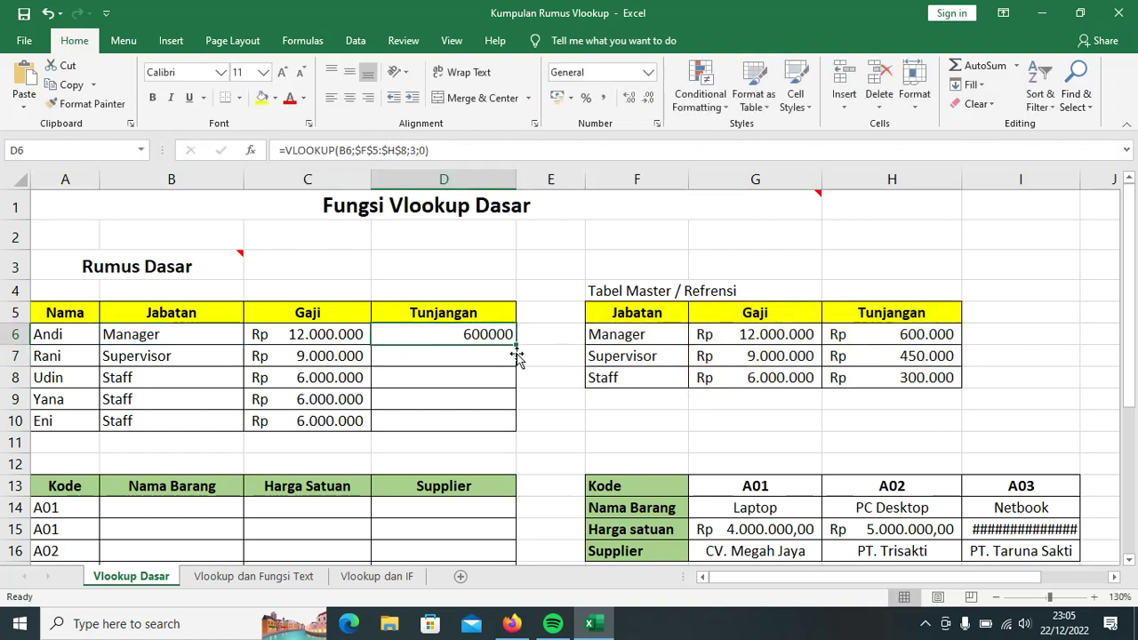
drag(523, 353, 520, 437)
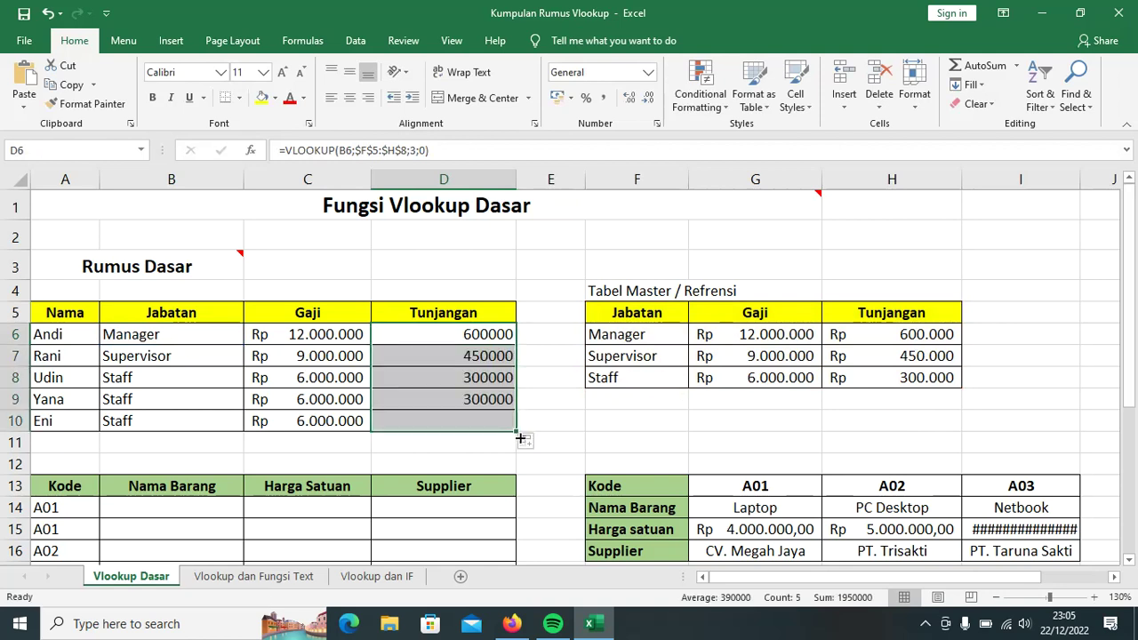
click(572, 98)
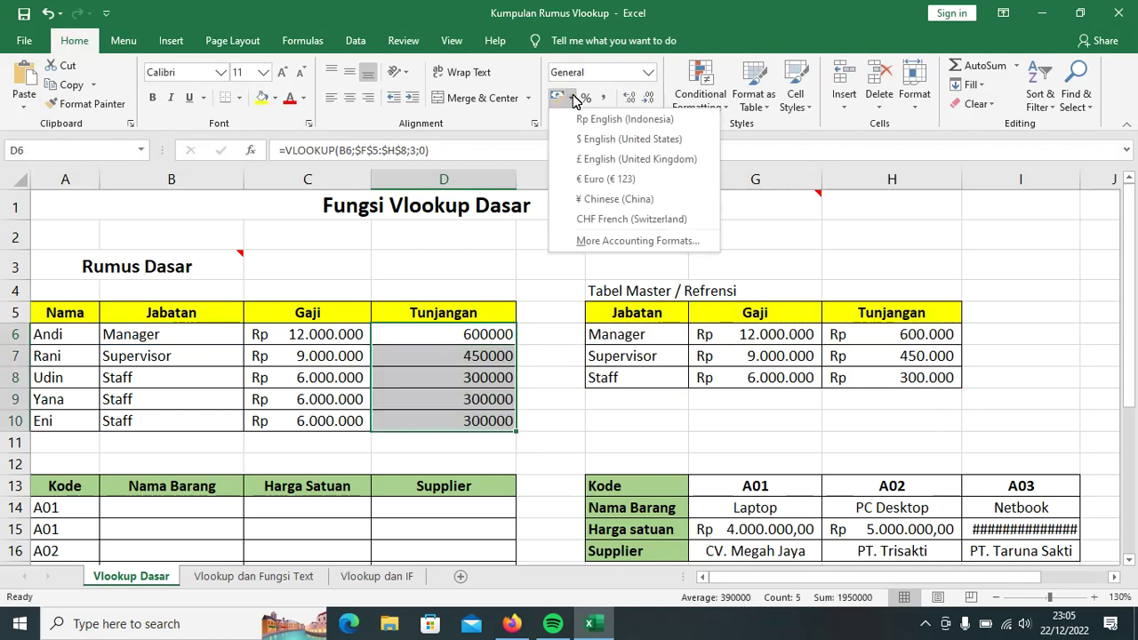
click(620, 122)
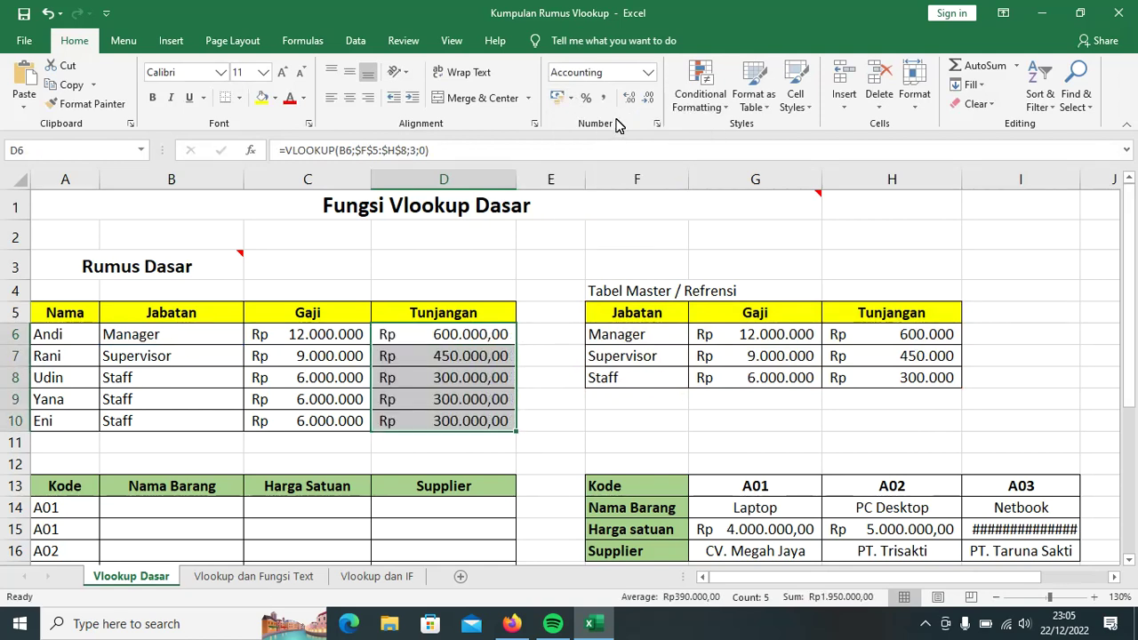
click(859, 260)
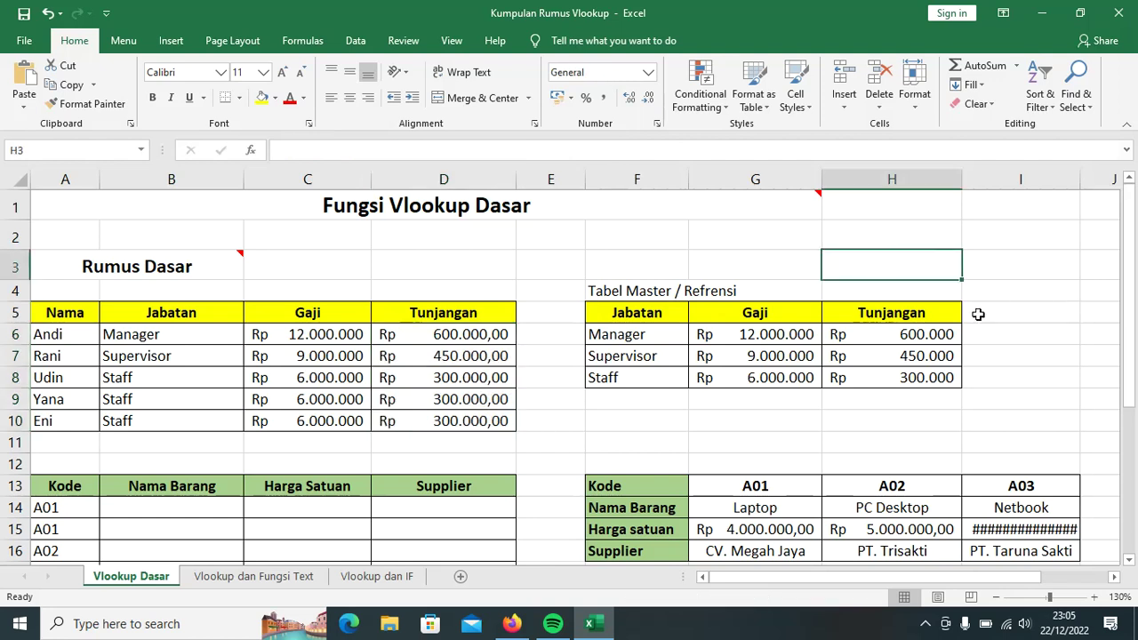
Clear the Staff entry from cell F8 in the master table.
click(491, 338)
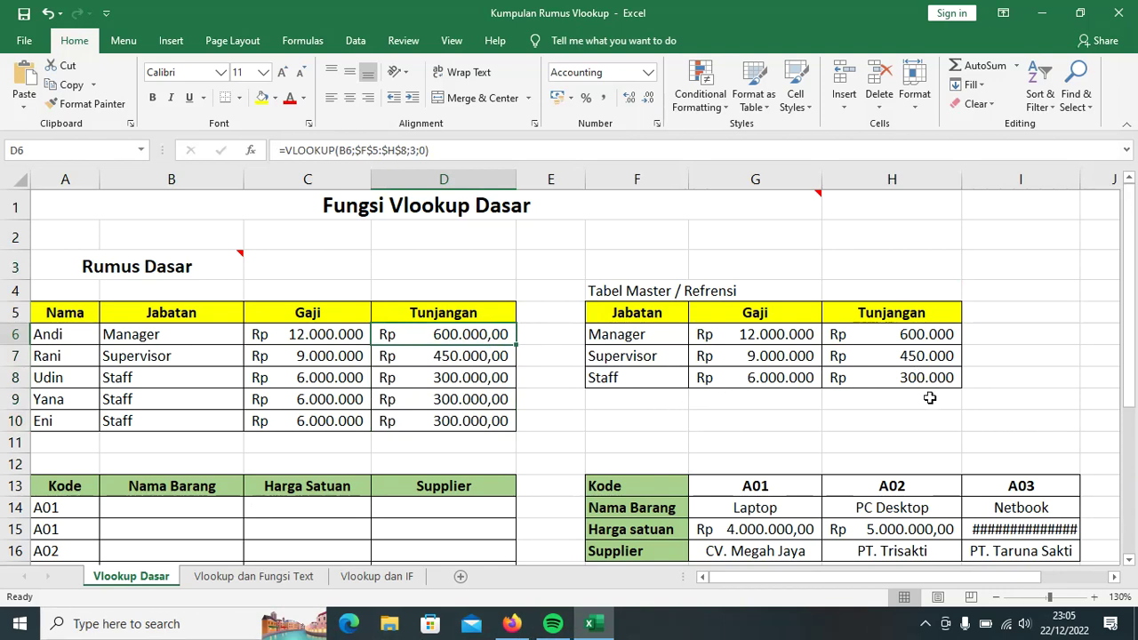
click(638, 386)
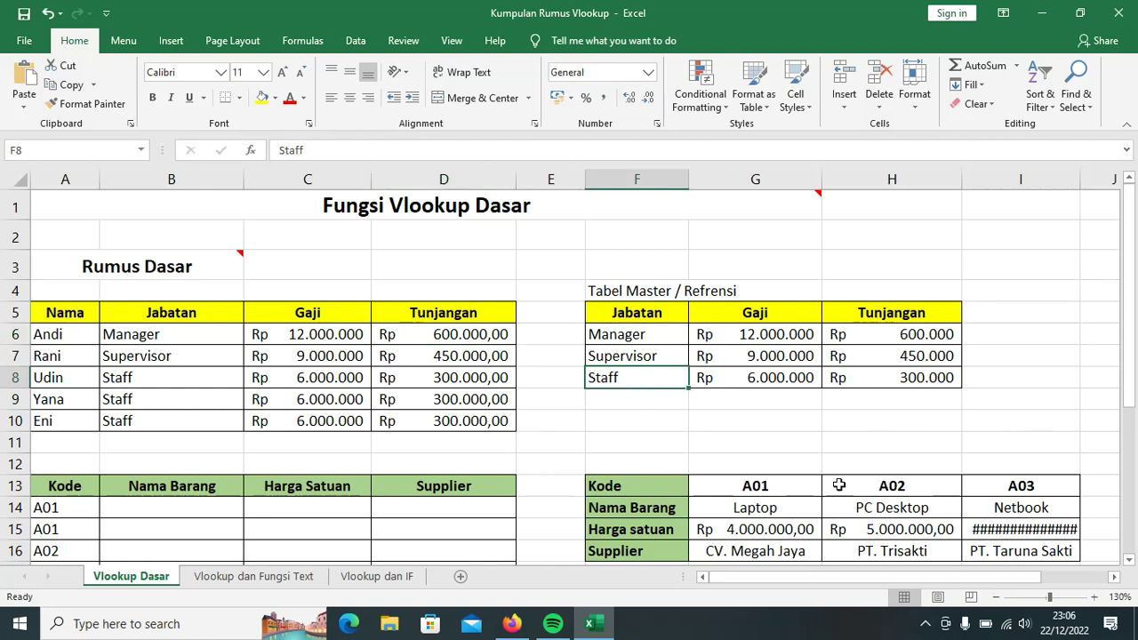
key(BackSpace)
click(685, 446)
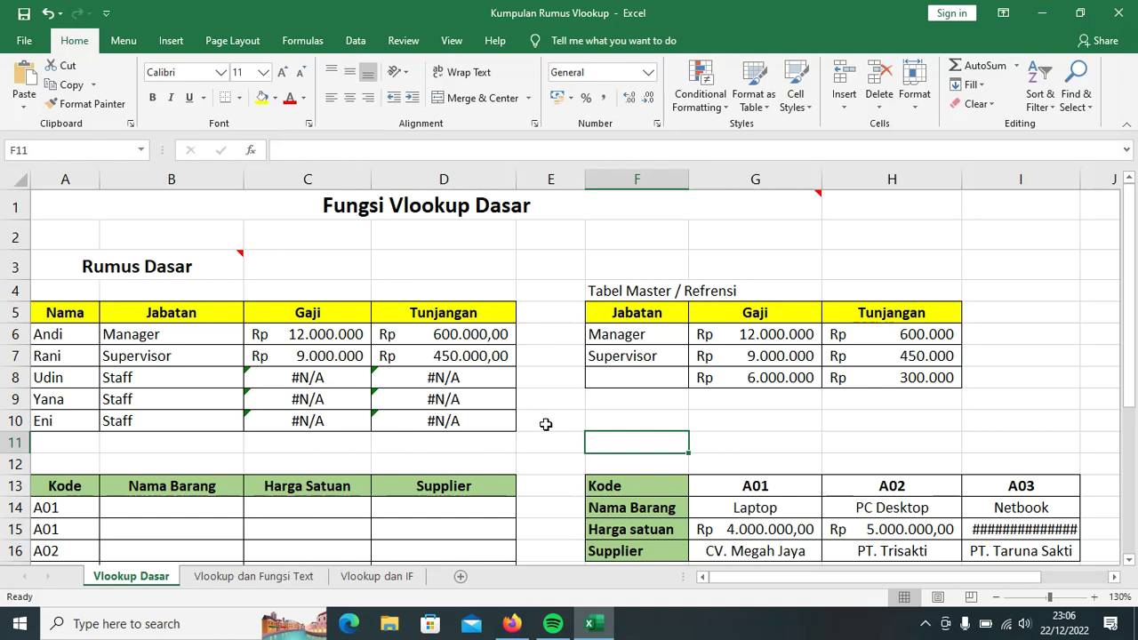
Wrap the C6 Gaji formula in IFERROR with 0 as the error value, giving =IFERROR(VLOOKUP(B6;$F$5:$H$8;2;0);0).
click(336, 340)
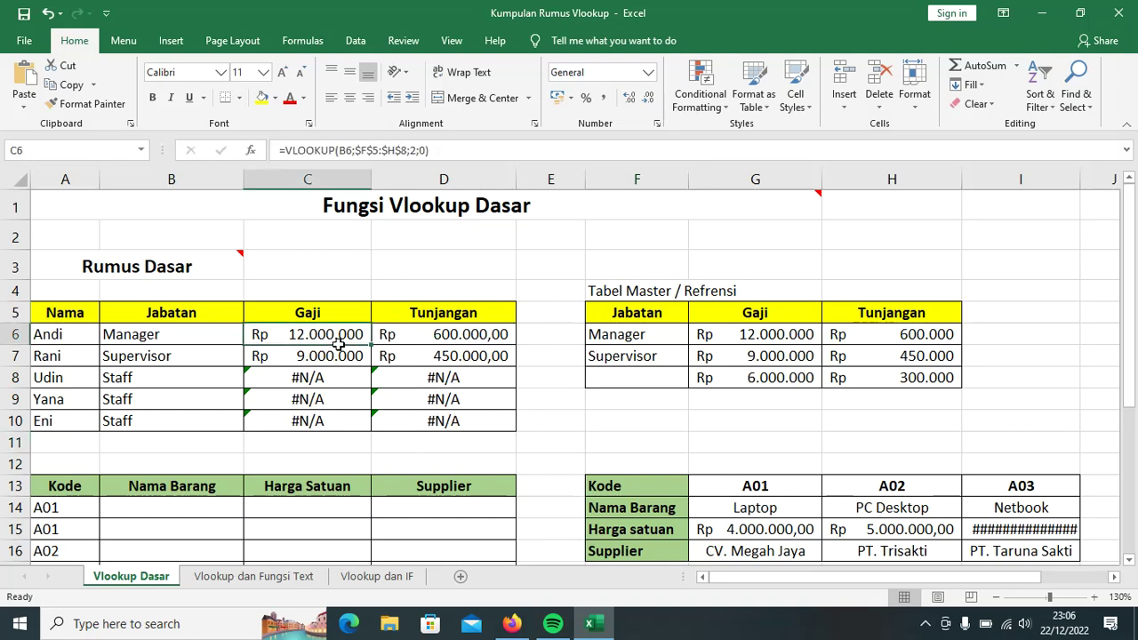
click(298, 153)
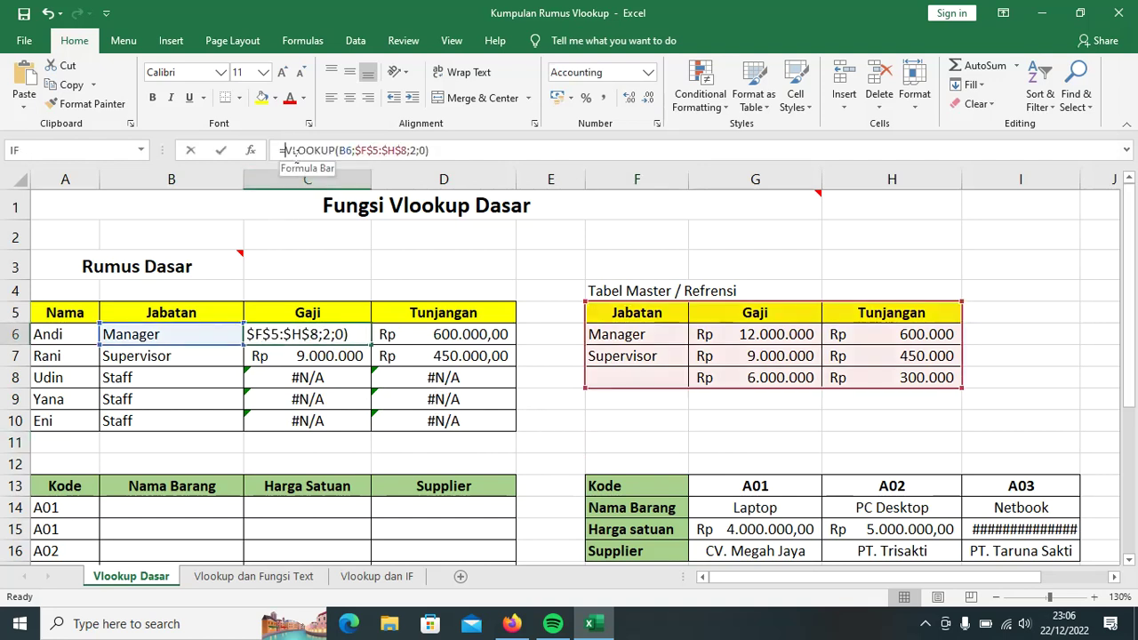
mouse_move(351, 218)
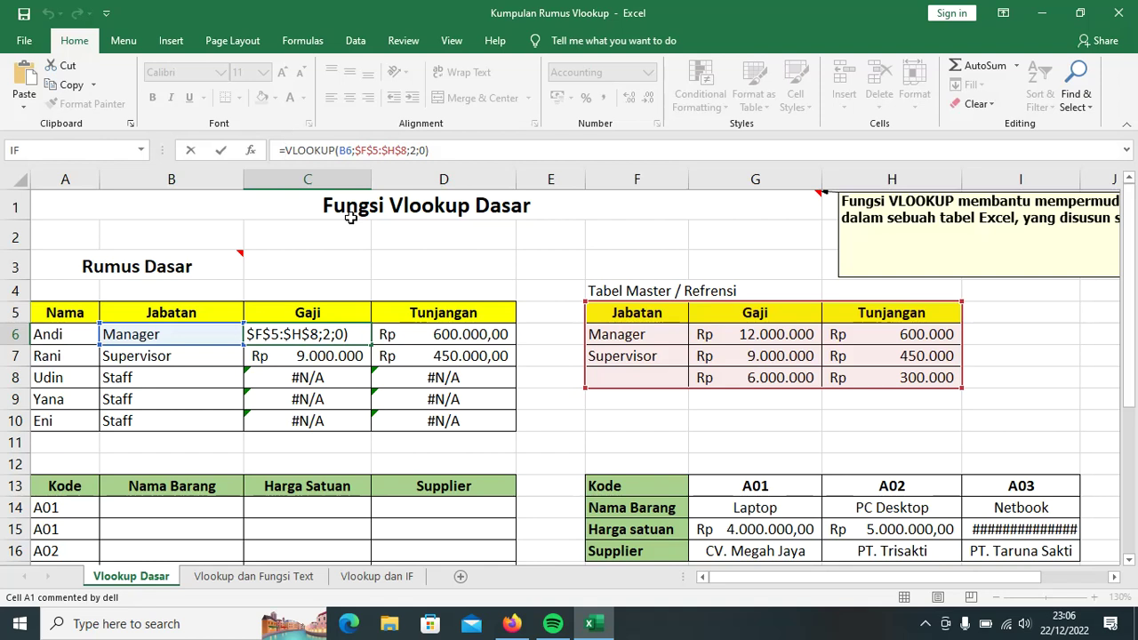
text(if)
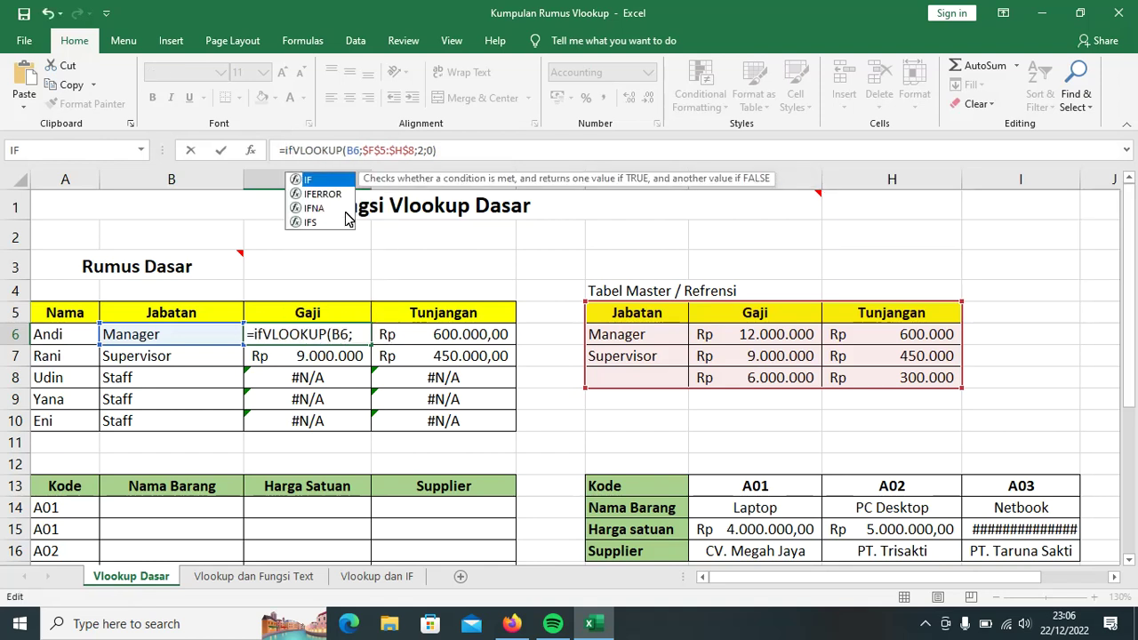
key(Down)
key(Tab)
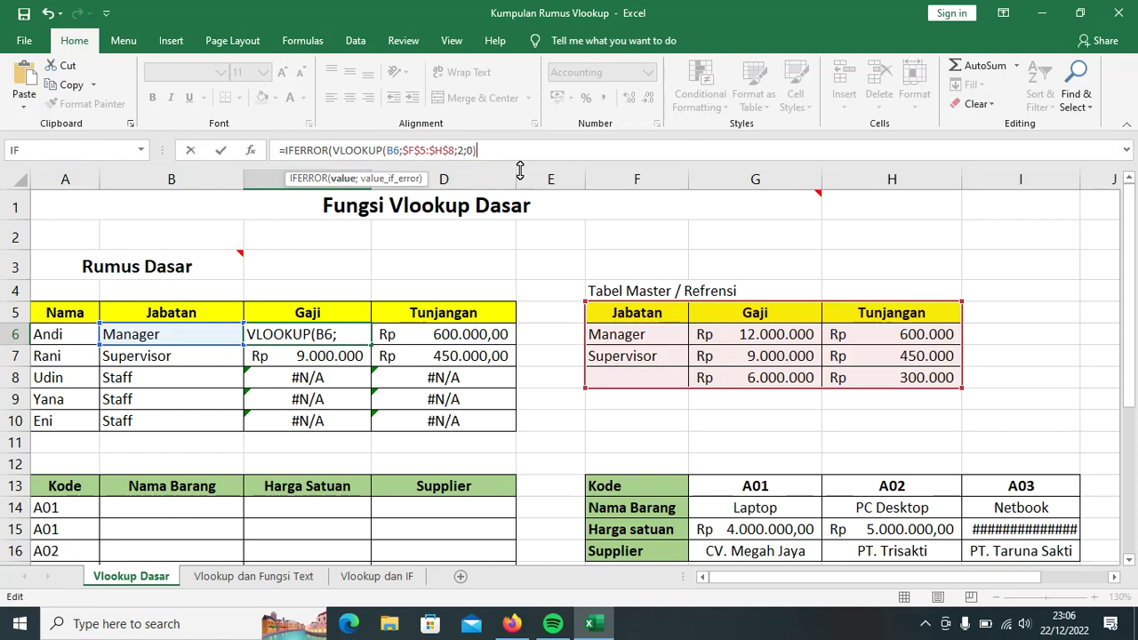
text(;)
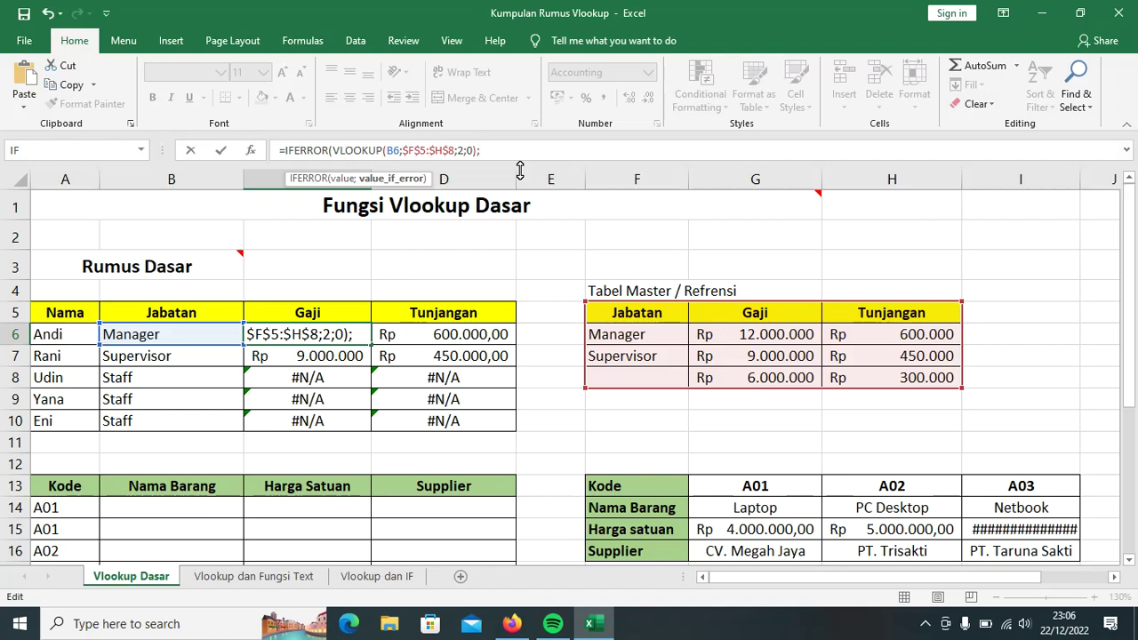
text(0)
text())
key(Return)
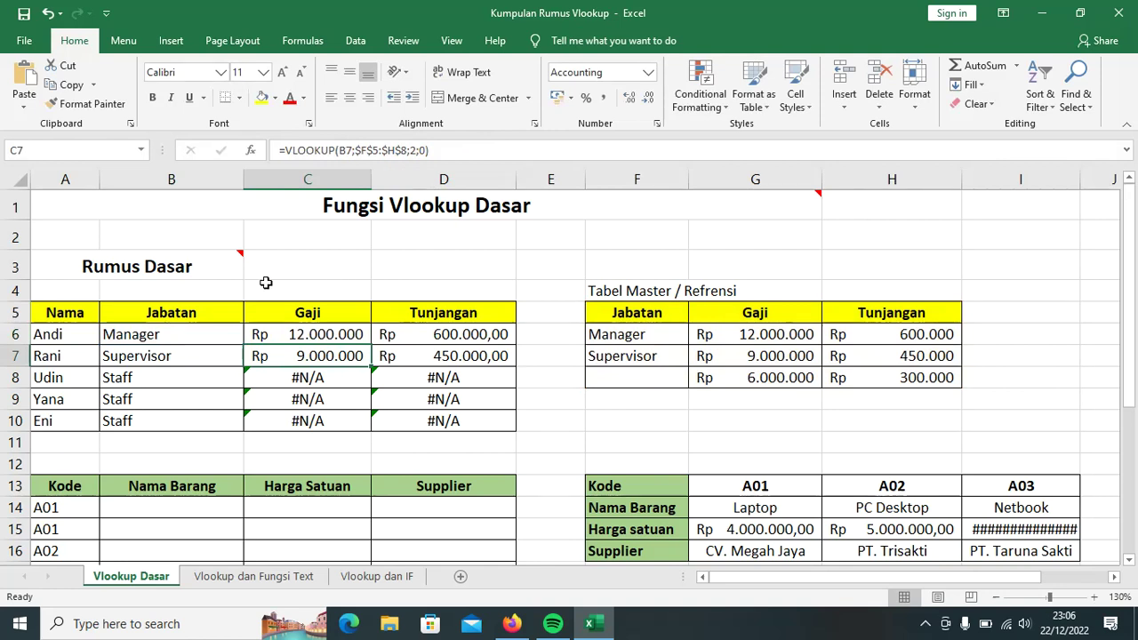
Fill the IFERROR formula from C6 down to C10 and check the copied formulas in the Staff rows.
click(344, 337)
drag(377, 351, 384, 431)
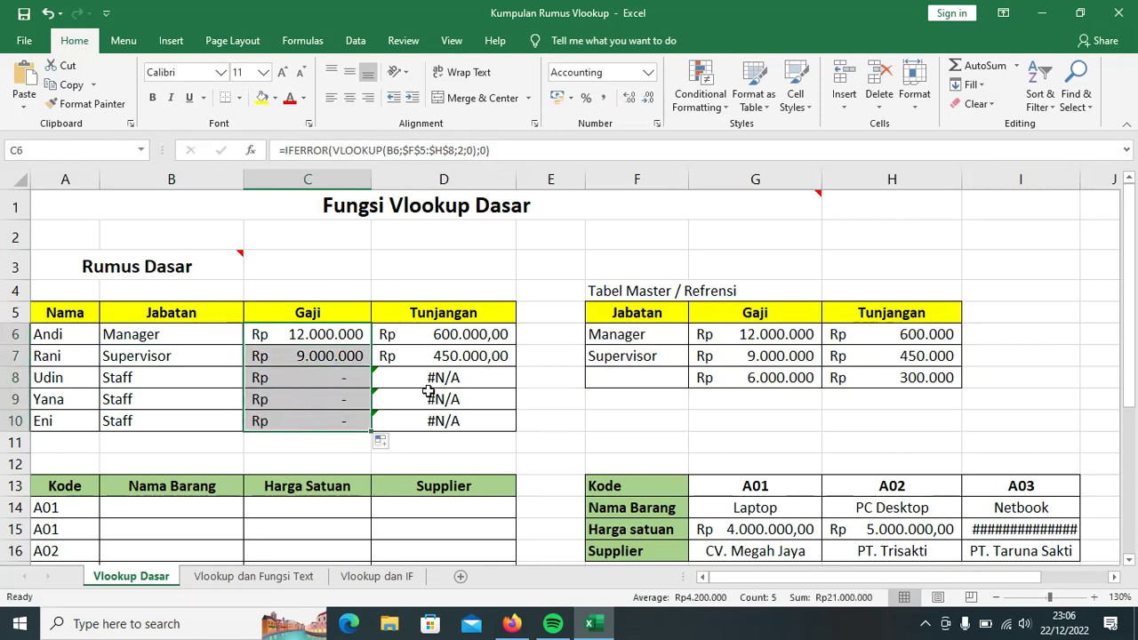
click(326, 388)
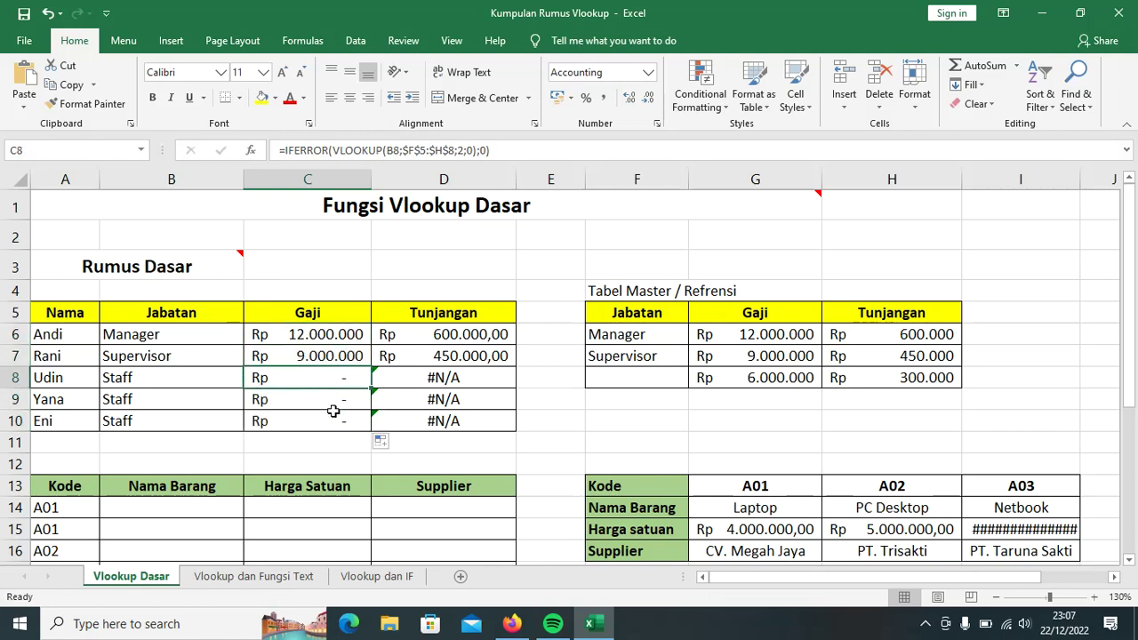
click(335, 411)
click(338, 427)
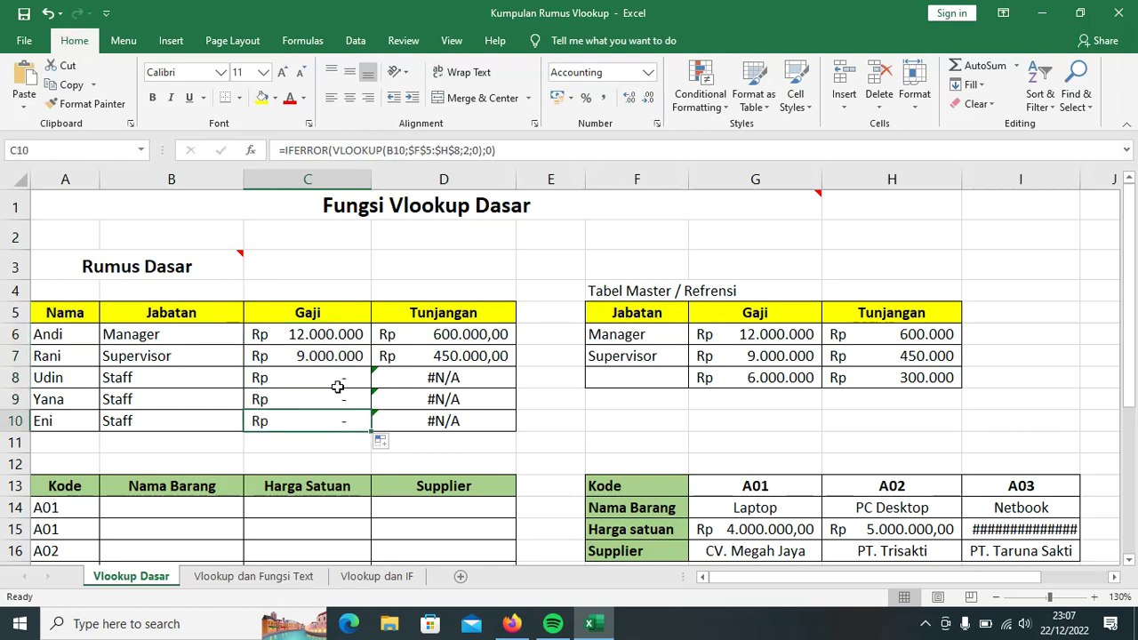
Wrap the D6 Tunjangan formula in IFERROR with 0 as the error value, giving =IFERROR(VLOOKUP(B6;$F$5:$H$8;3;0);0).
click(481, 338)
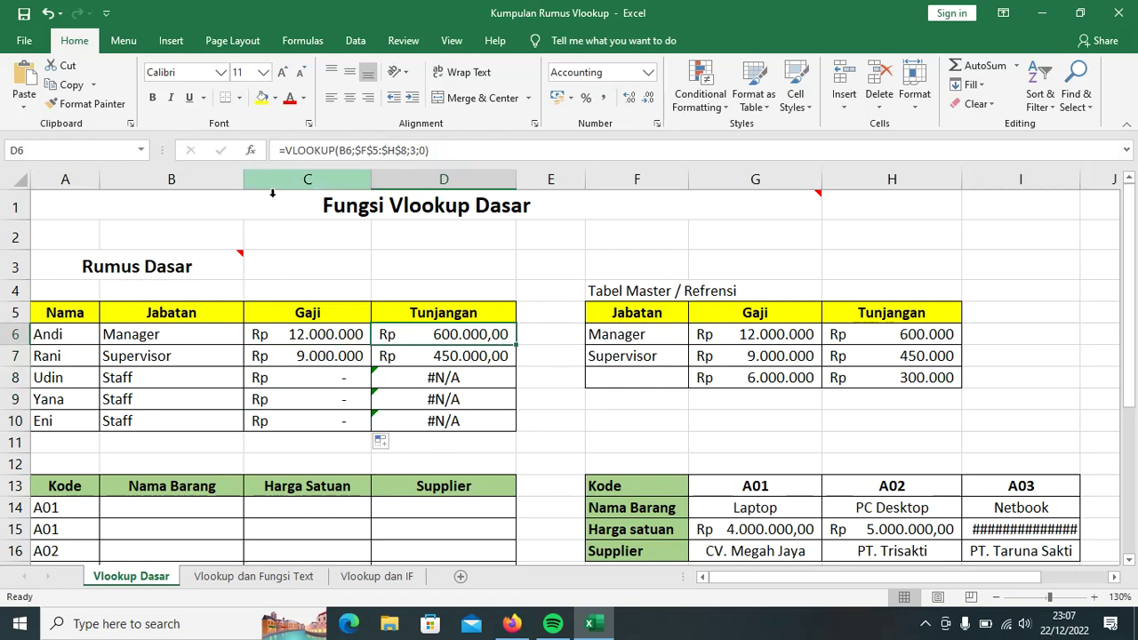
click(298, 158)
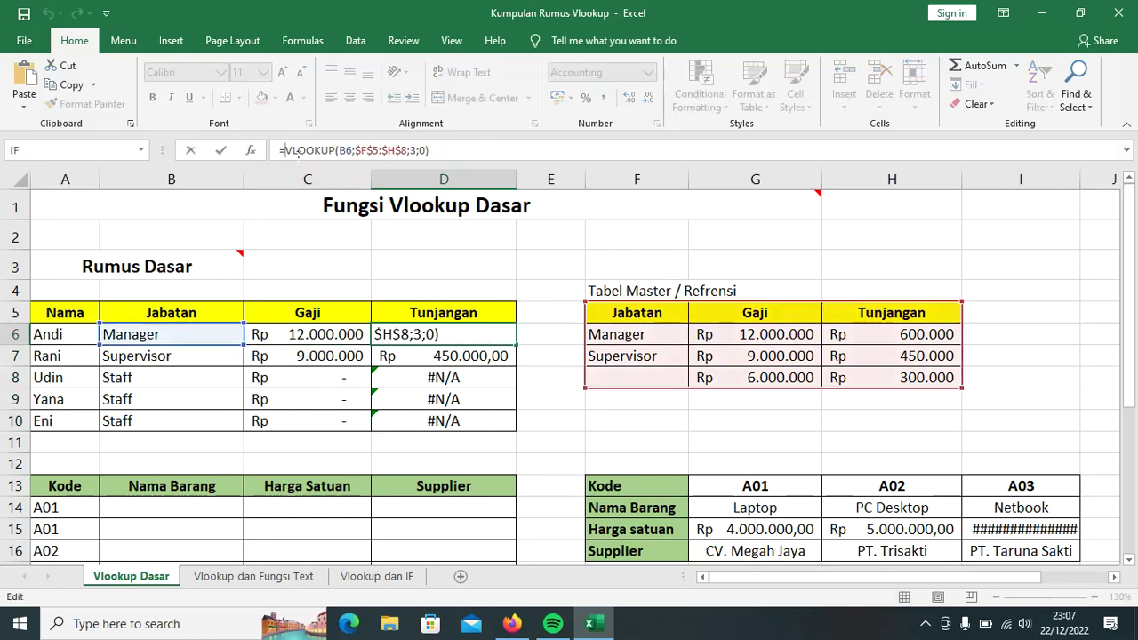
text(if)
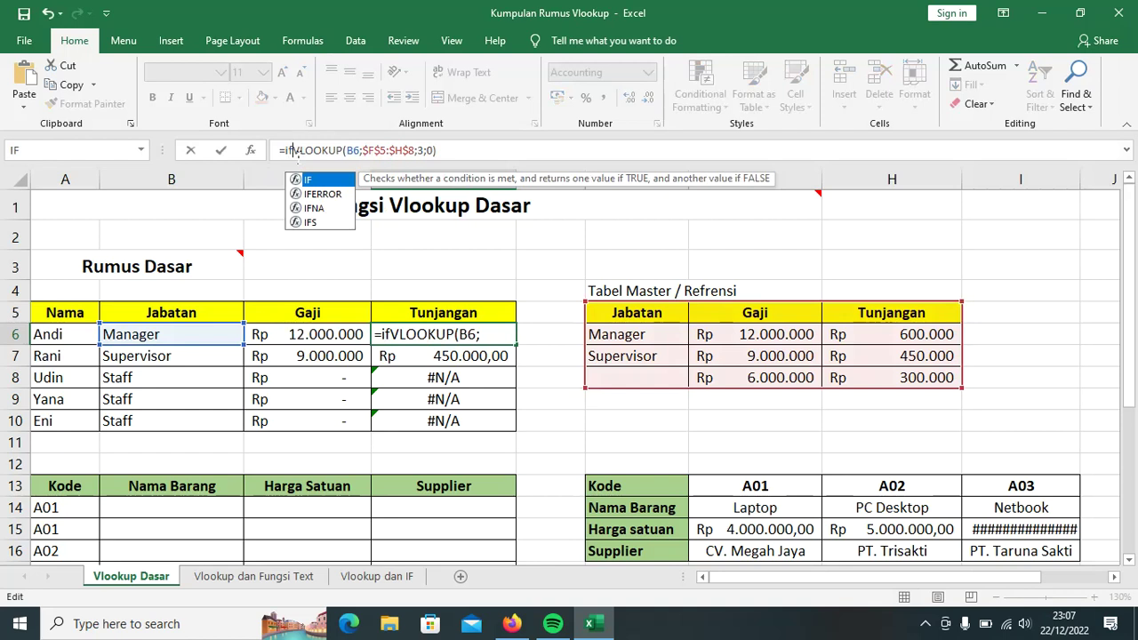
key(Down)
key(Tab)
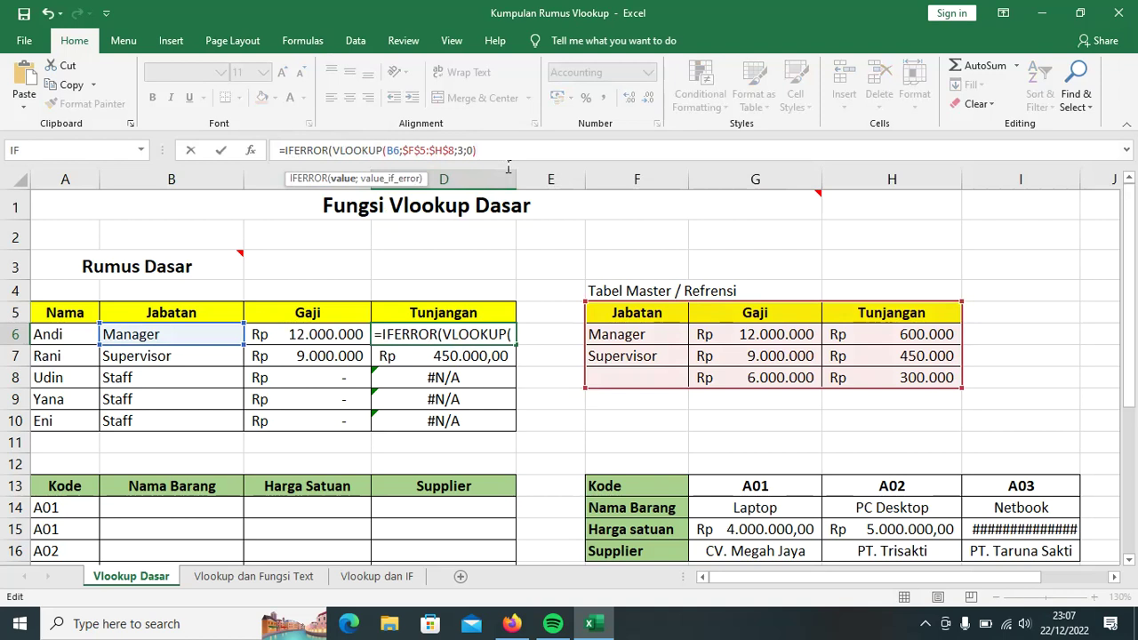
key(End)
text(;)
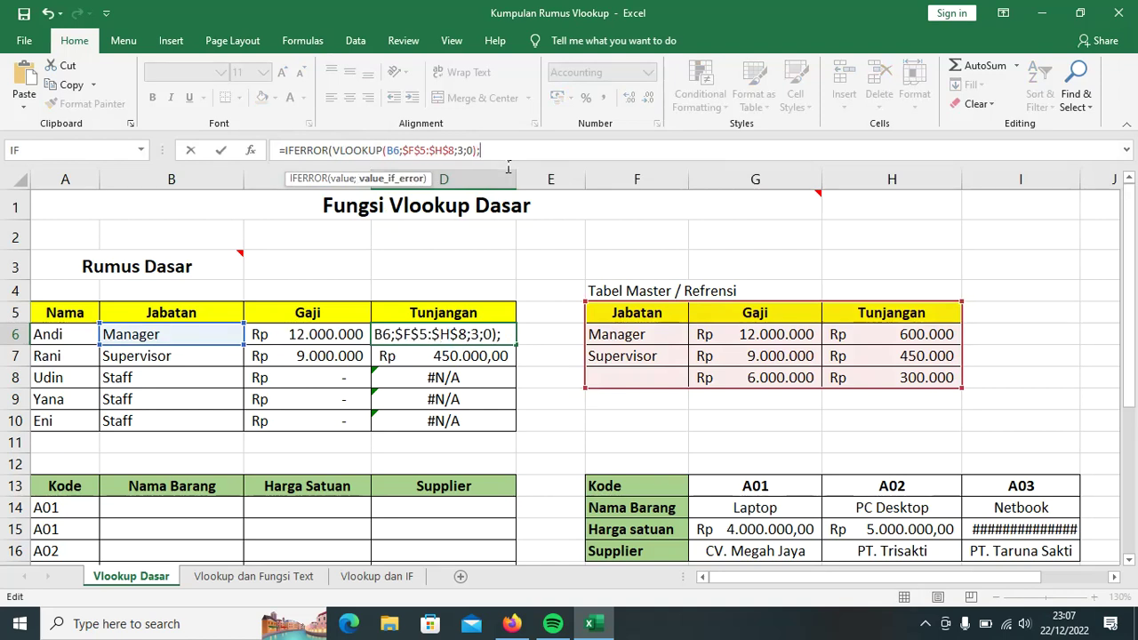
text(0))
key(Return)
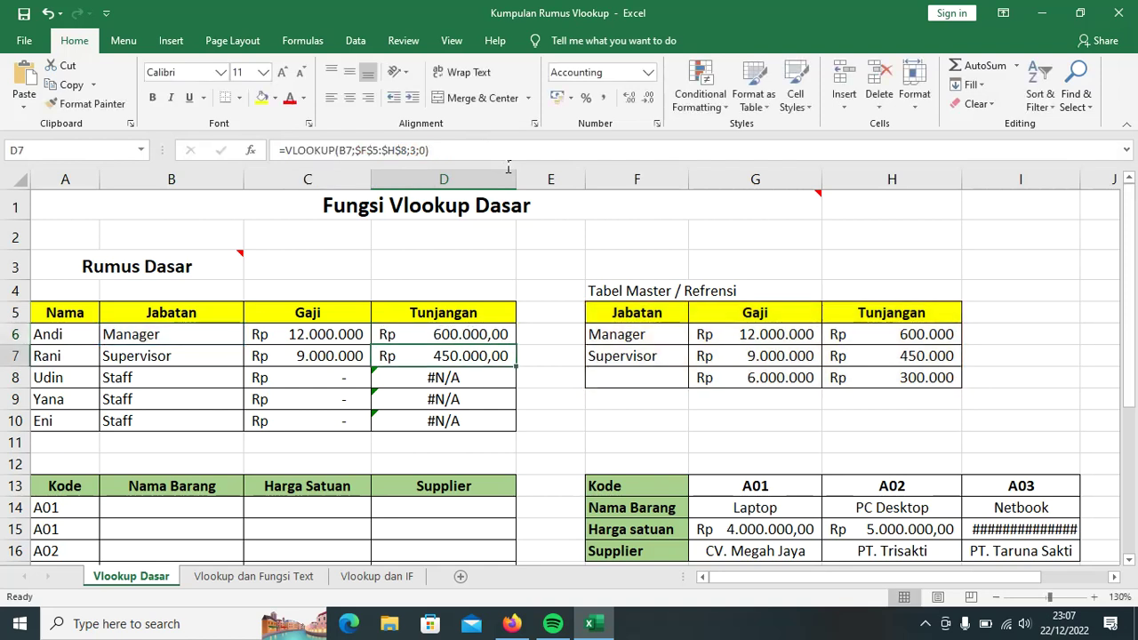
Fill the IFERROR formula from D6 down to D10 and review the formula in D6.
click(494, 334)
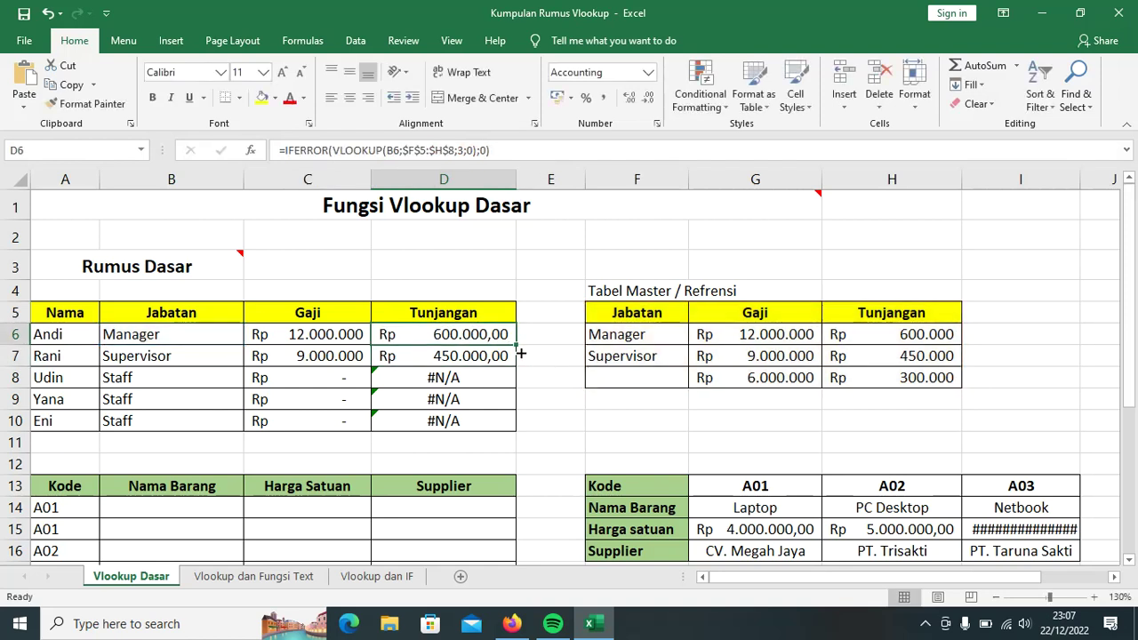
drag(516, 346, 522, 434)
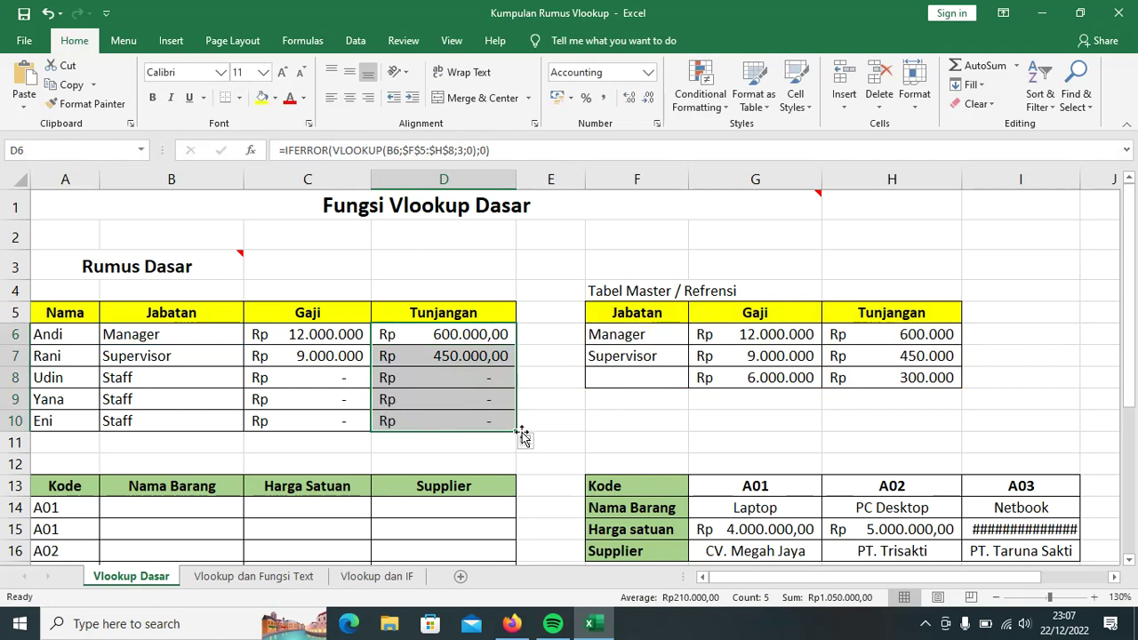
click(532, 425)
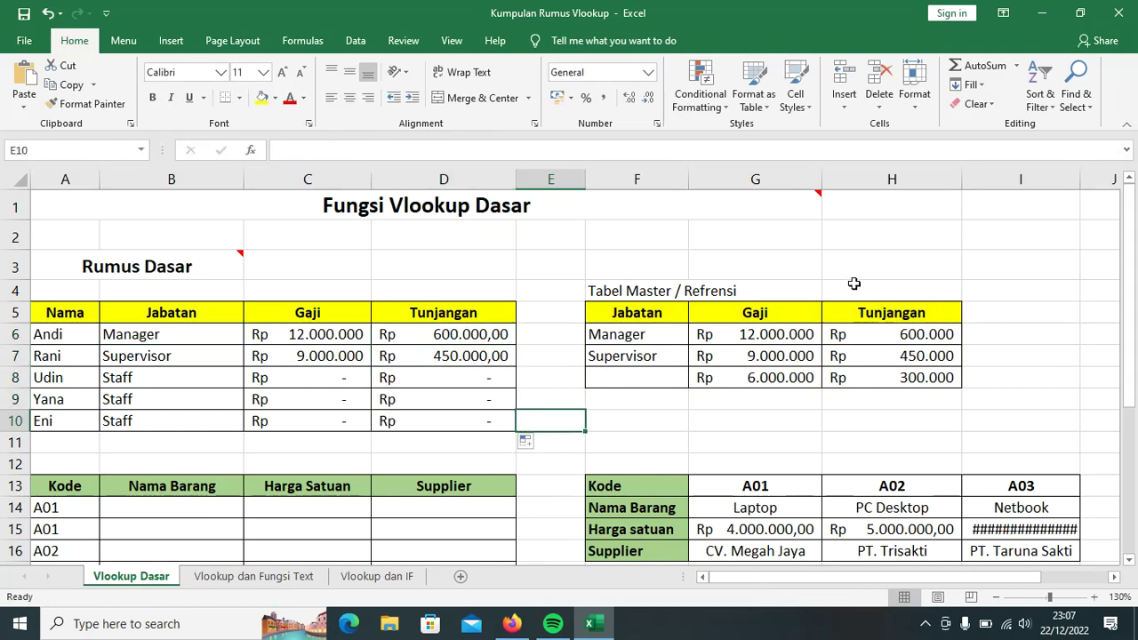
click(442, 334)
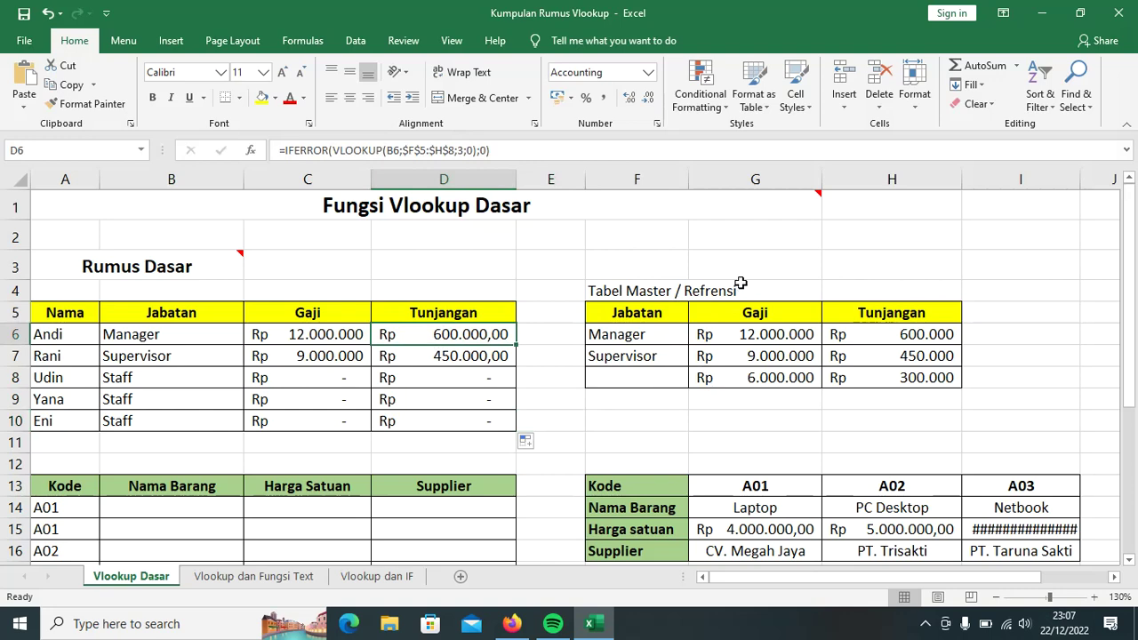
Examine the Kode product table, its horizontal reference table, and the comments on the Fungsi Vlookup Dasar and Rumus Dasar headings.
scroll(741, 283, down, 4)
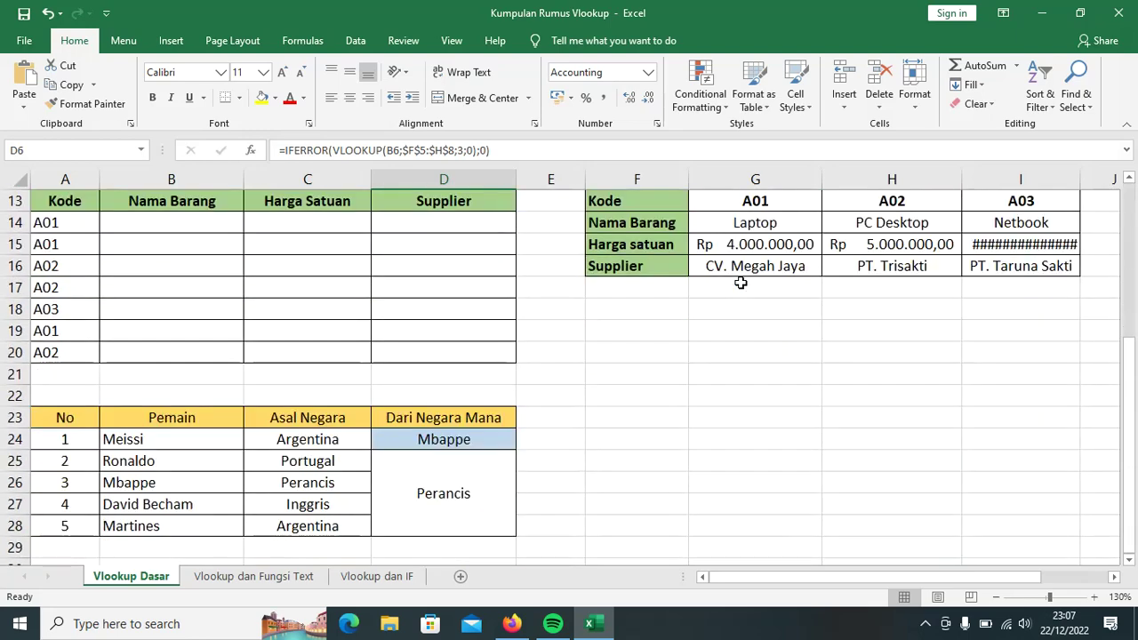
scroll(741, 283, up, 4)
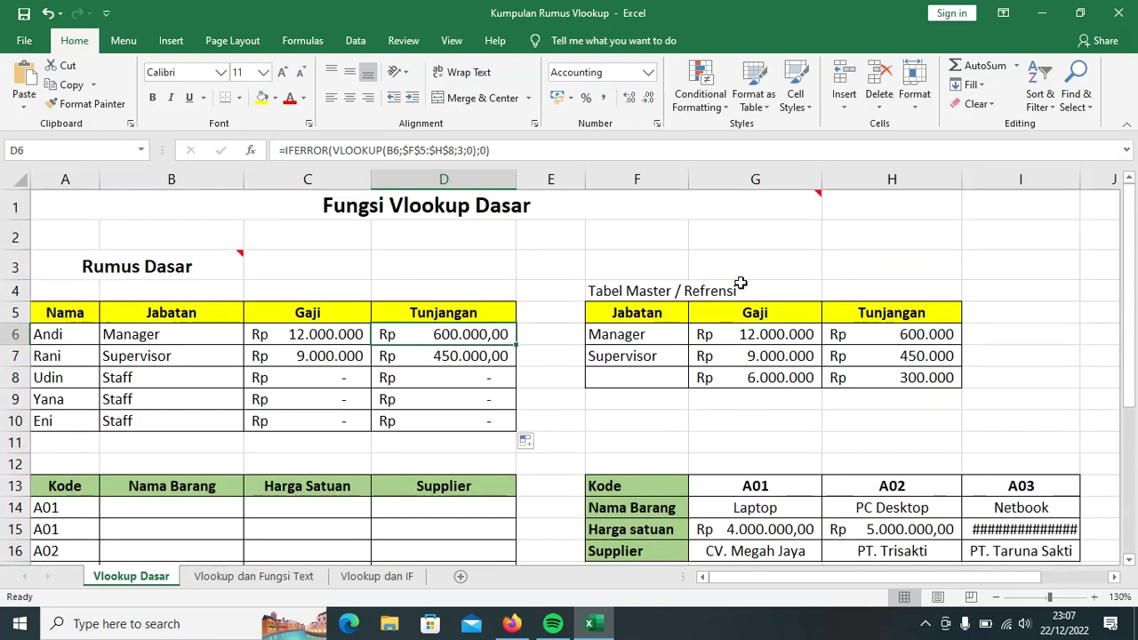
scroll(741, 283, down, 1)
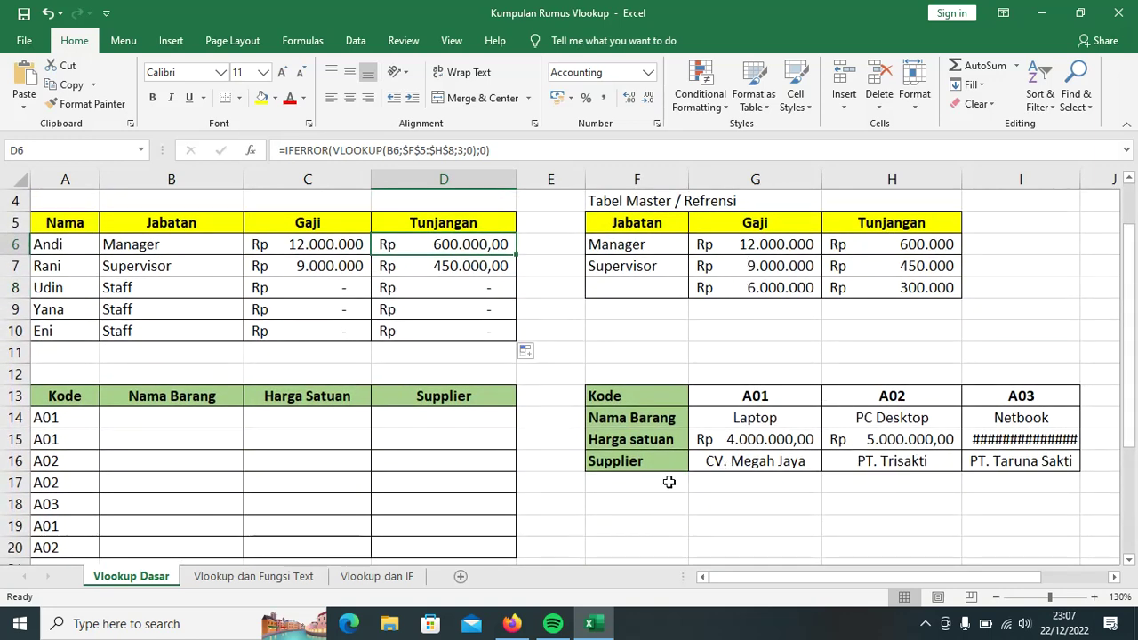
scroll(900, 471, down, 1)
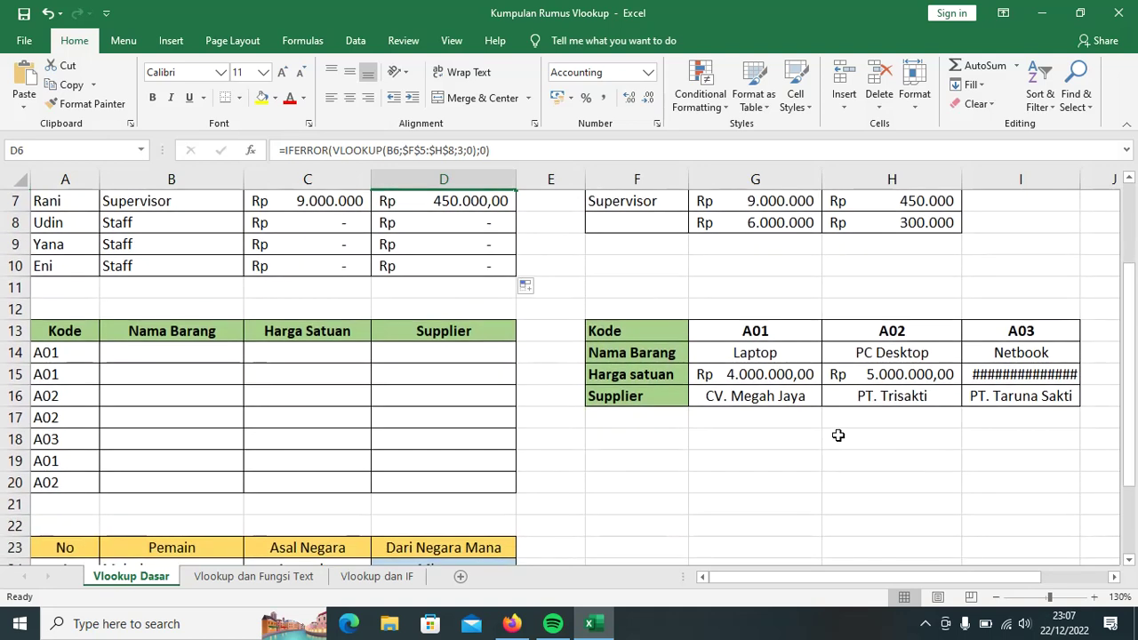
scroll(841, 427, up, 2)
scroll(844, 418, down, 4)
scroll(622, 427, up, 2)
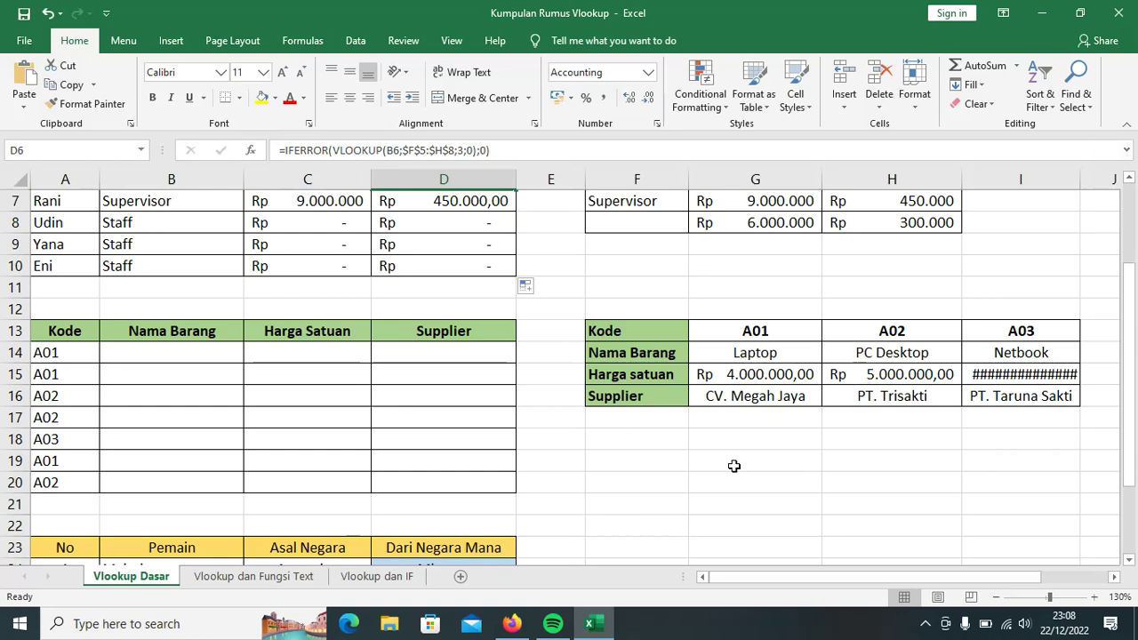
scroll(733, 468, up, 2)
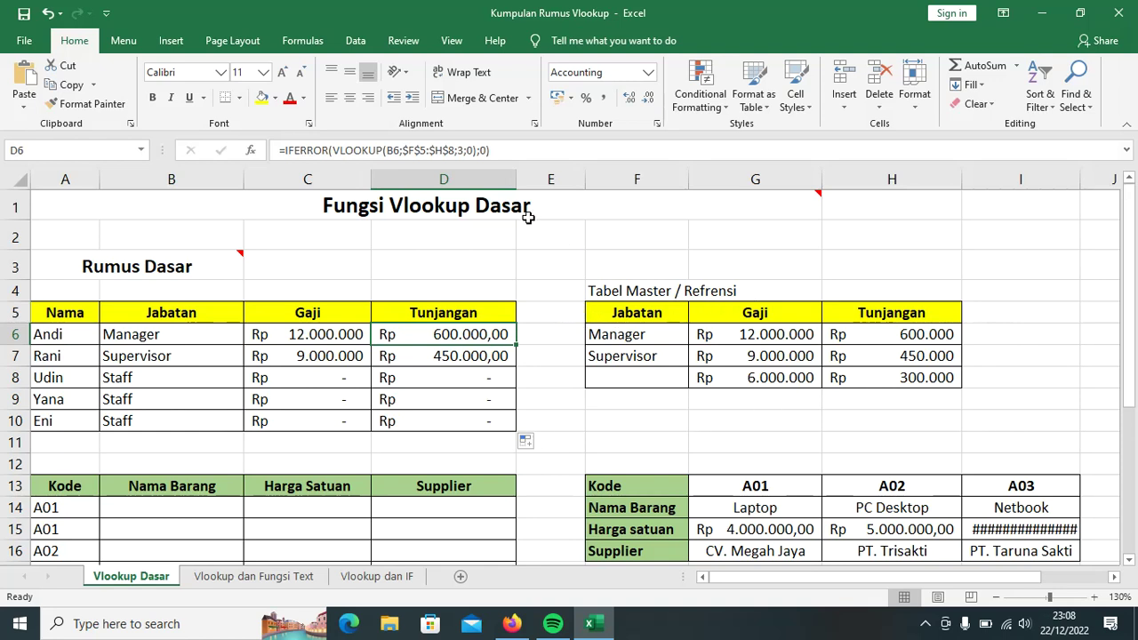
mouse_move(530, 209)
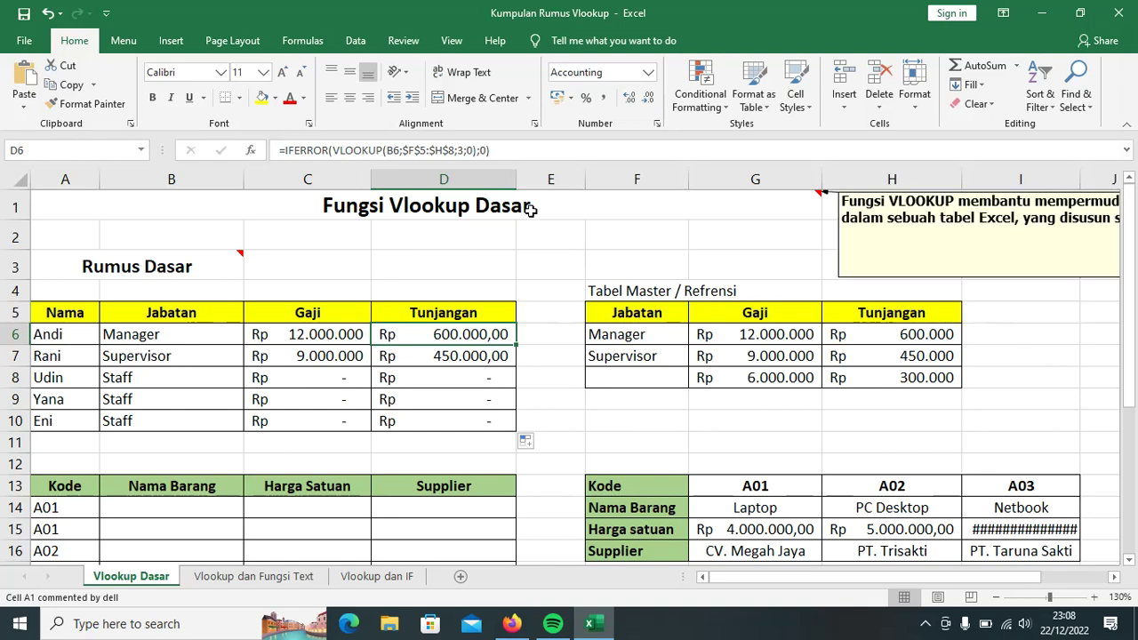
mouse_move(207, 268)
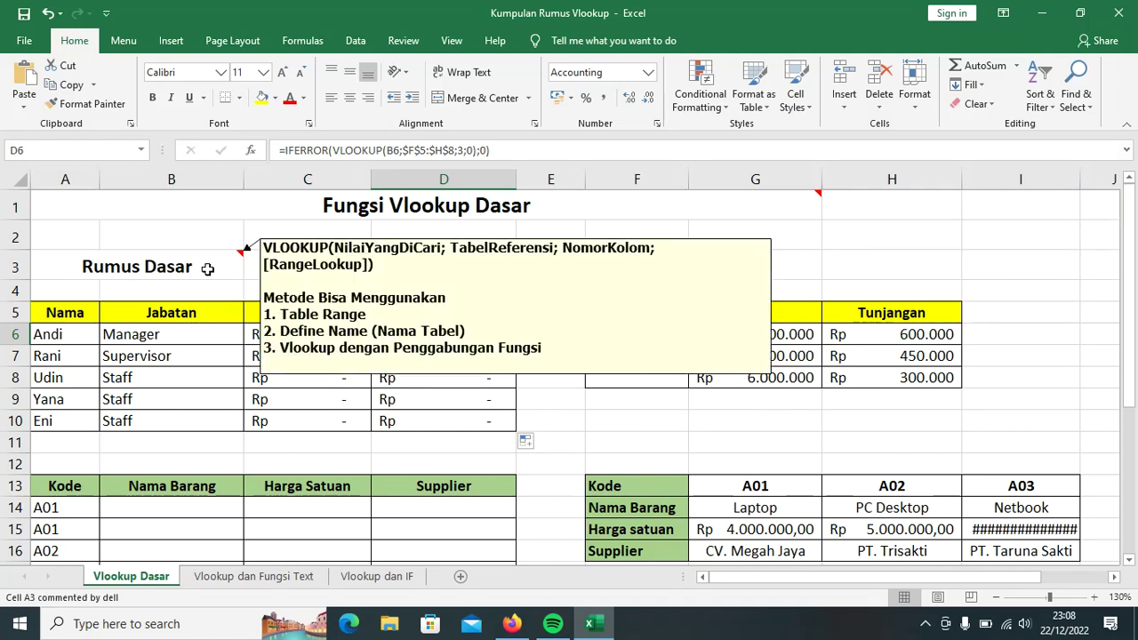